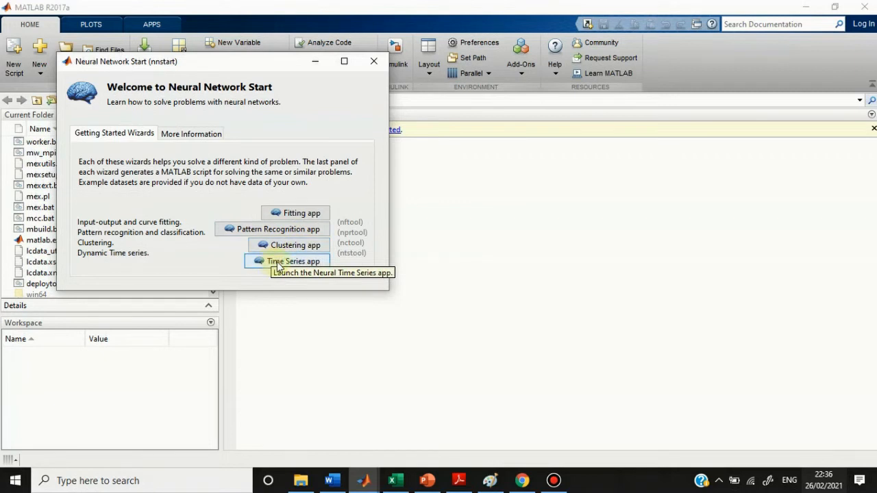
Step: Launch the Neural Fitting app and advance to its data selection page
left_click(276, 215)
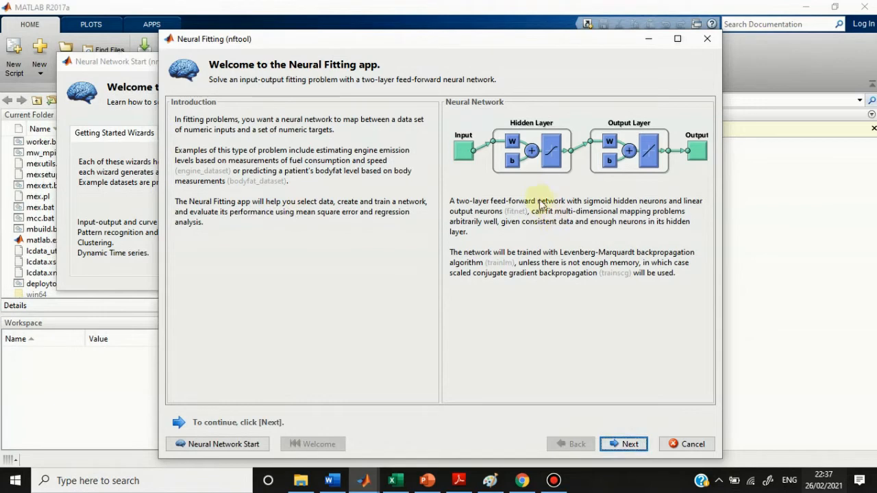
left_click(623, 444)
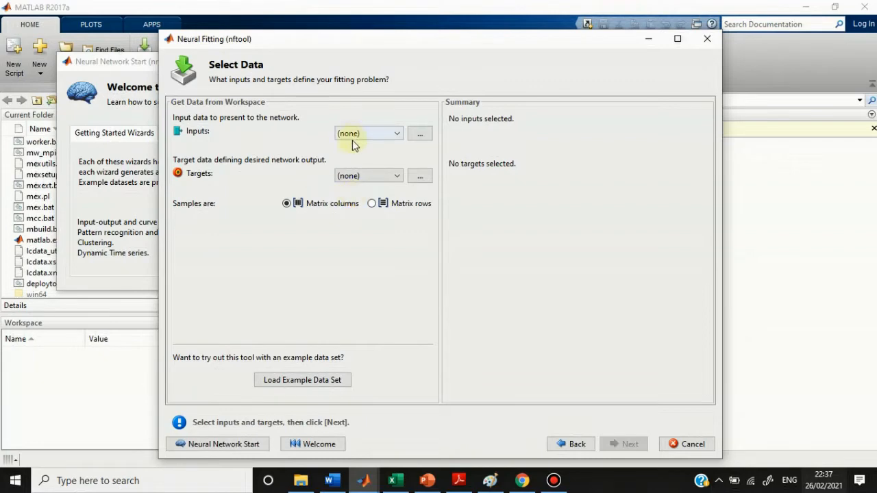
Step: Switch to the Buku1 workbook in Excel and examine the X1 and X2 input columns and the Y output column
left_click(398, 482)
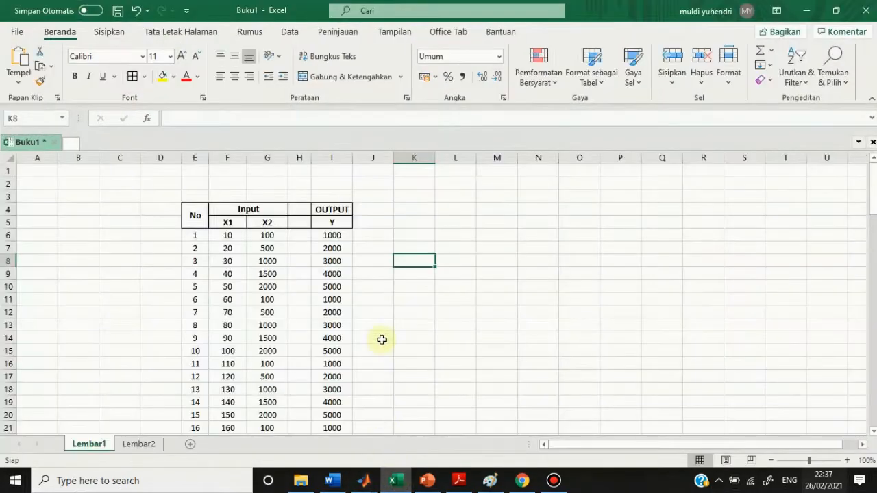
scroll(418, 262, "down", 2)
scroll(418, 262, "up", 2)
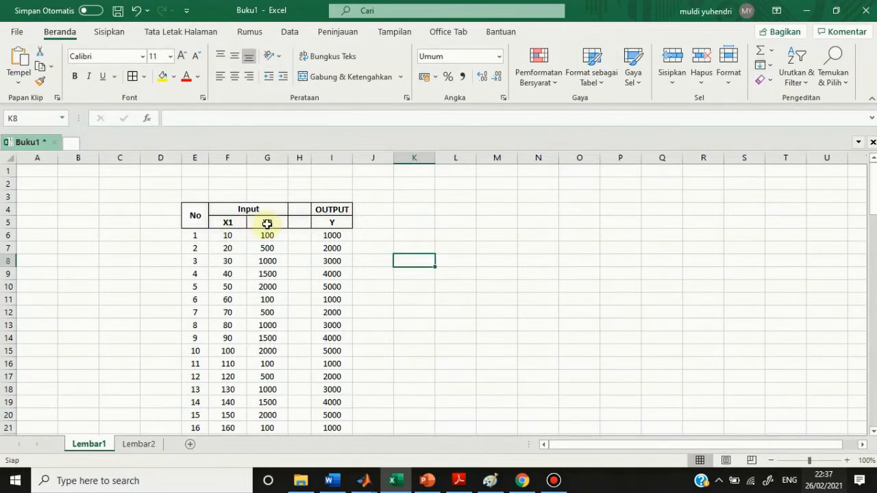
left_click(337, 223)
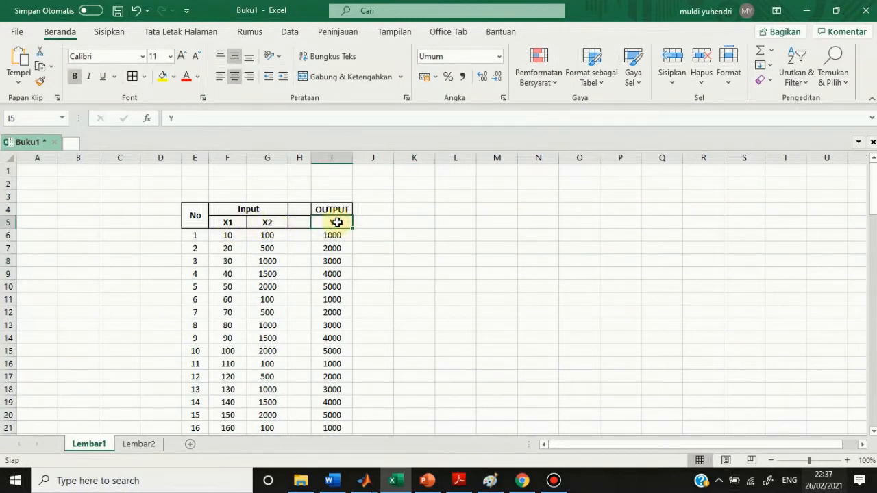
left_click_drag(341, 236, 337, 286)
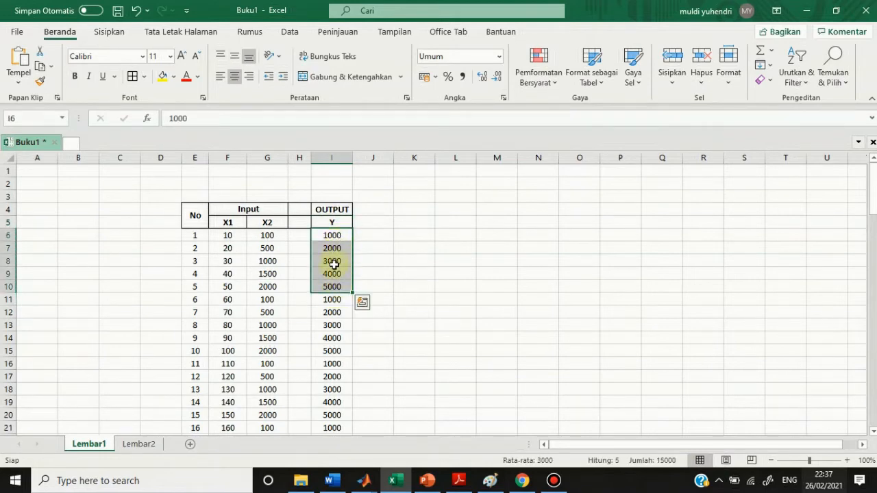
left_click(370, 327)
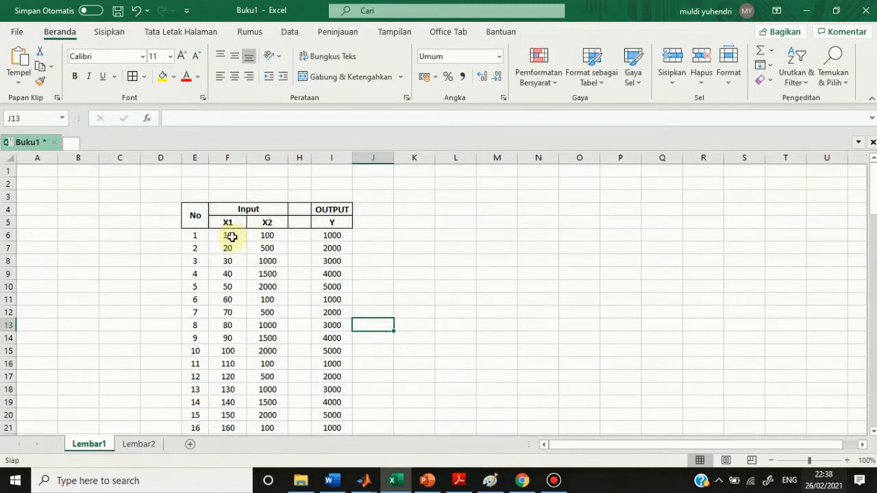
scroll(235, 248, "down", 17)
scroll(240, 267, "down", 17)
scroll(241, 265, "up", 4)
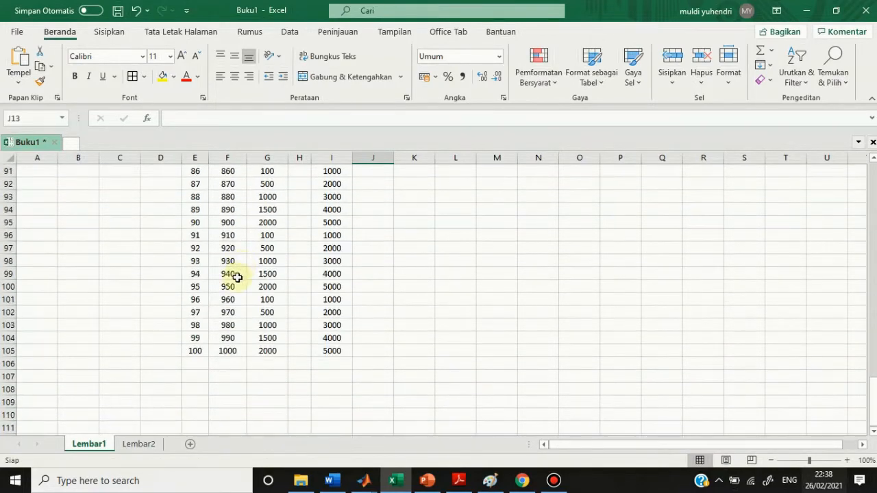
scroll(235, 274, "up", 13)
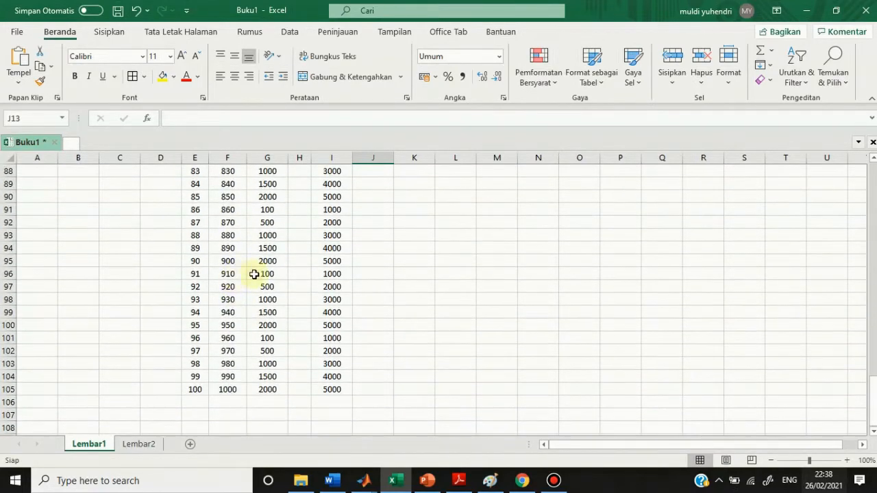
scroll(261, 271, "up", 17)
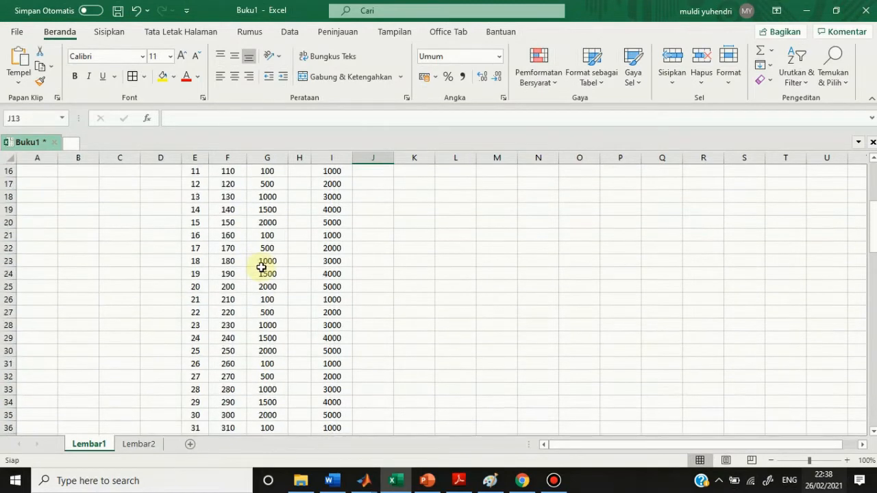
scroll(265, 263, "down", 1)
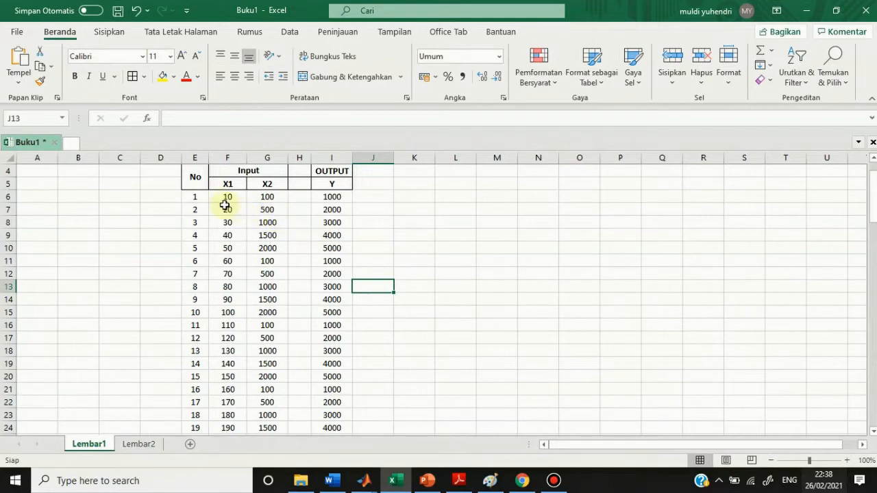
Step: Copy the X1 and X2 input values in cells F6:G105, without the headers
left_click_drag(224, 199, 260, 387)
right_click(261, 327)
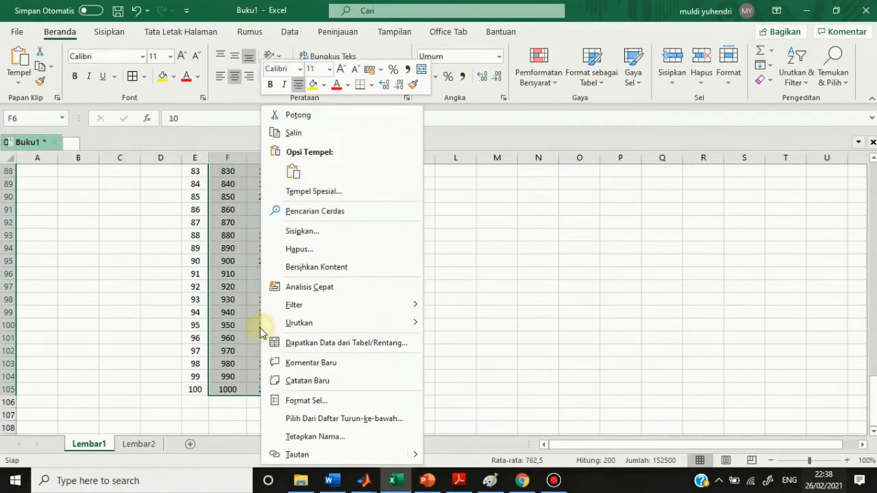
left_click(288, 133)
scroll(309, 219, "up", 20)
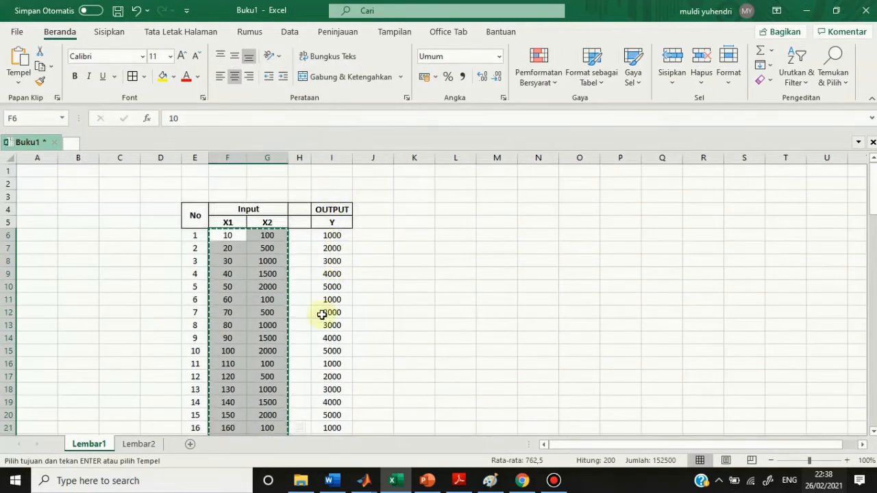
Step: Switch to the main MATLAB window, create a new variable and paste the copied Excel data into it from its first cell
left_click(364, 480)
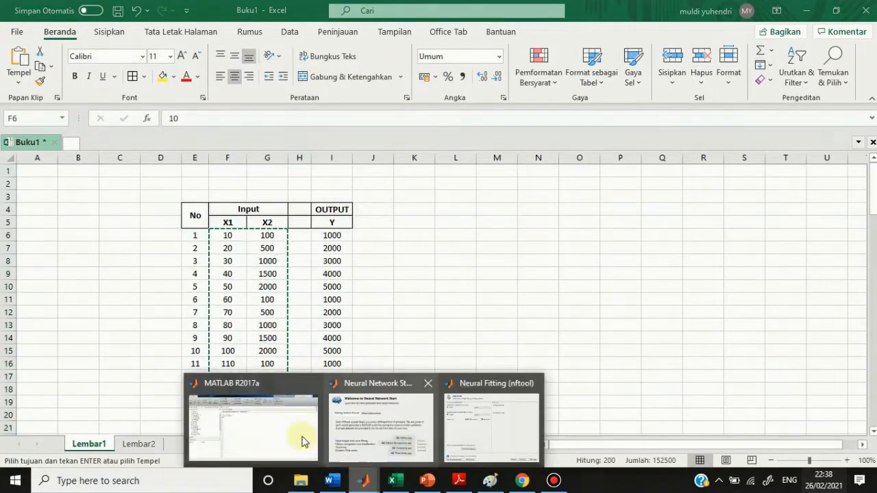
left_click(258, 437)
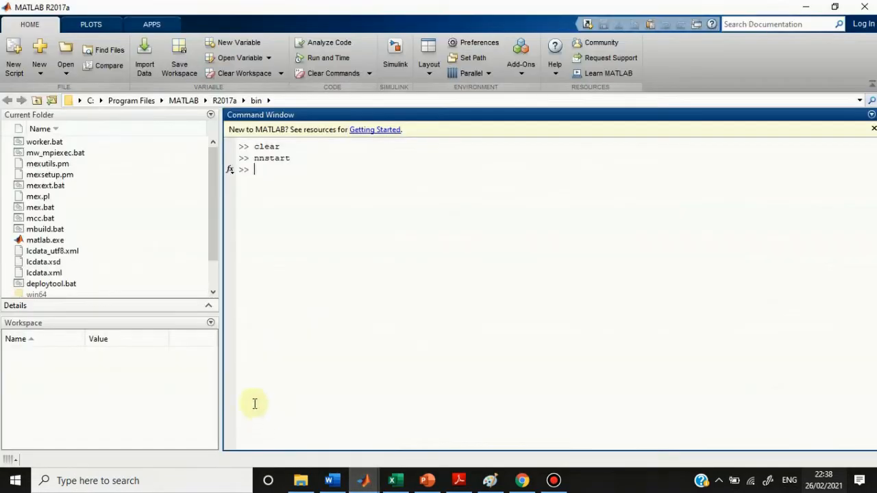
left_click(123, 379)
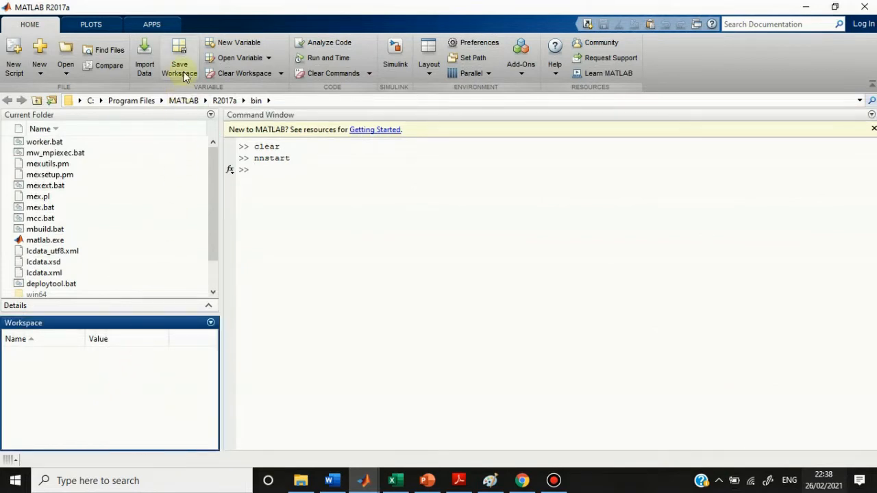
left_click(229, 42)
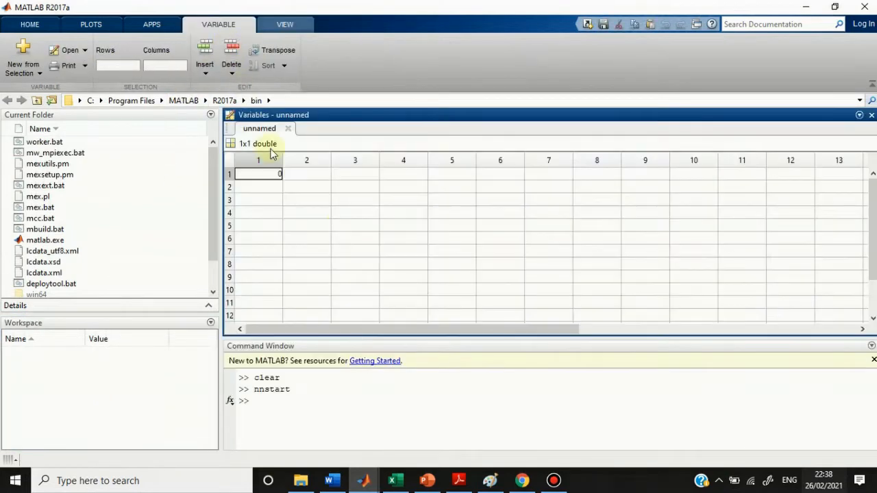
right_click(269, 174)
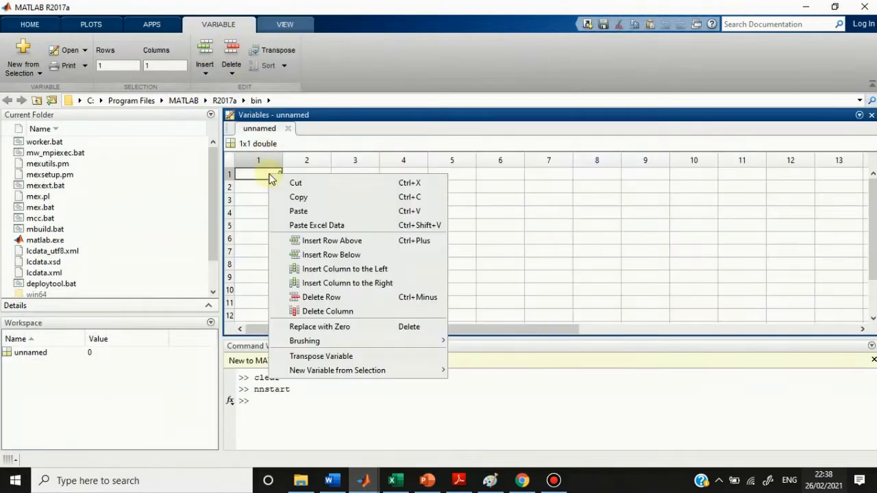
left_click(316, 225)
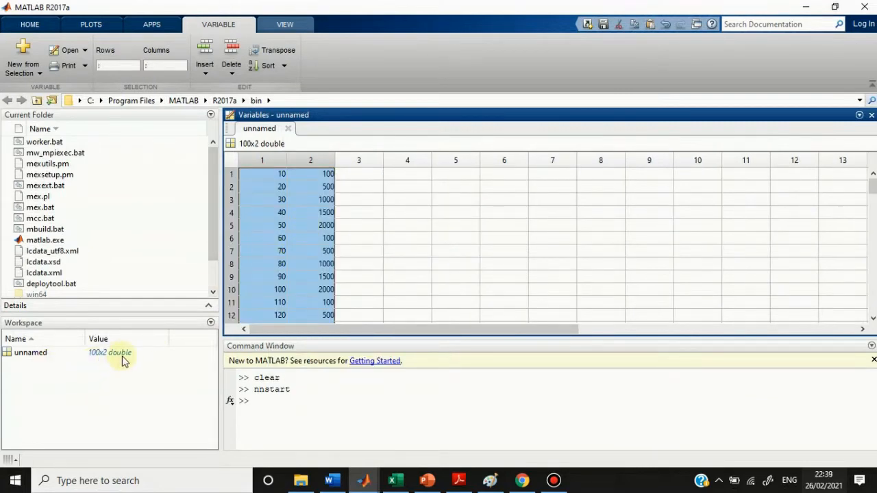
Step: Rename the new workspace variable holding the input data as X
left_click(43, 361)
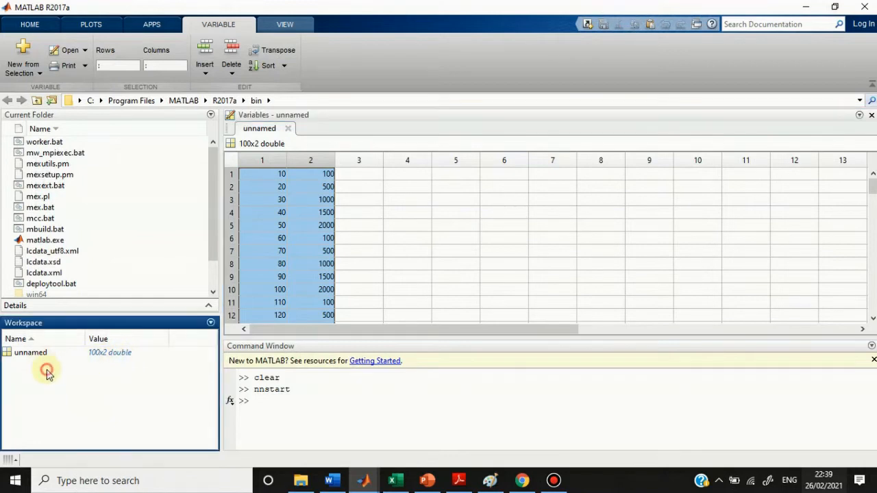
right_click(44, 355)
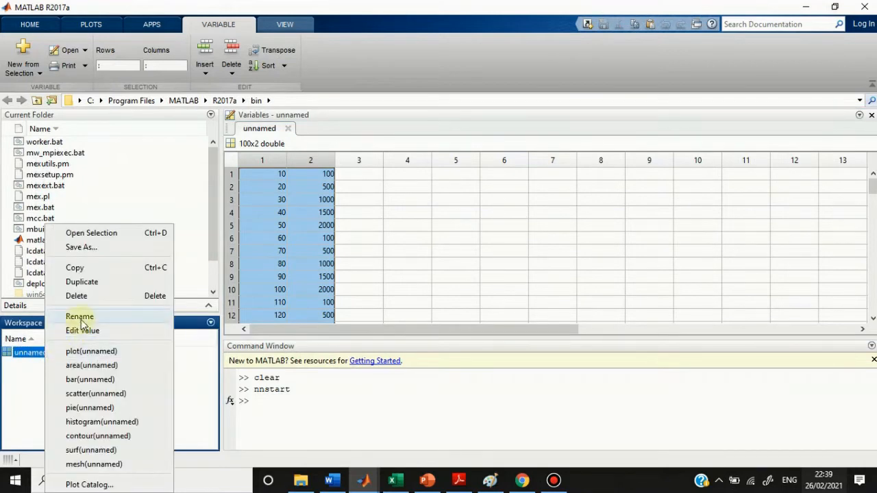
left_click(79, 318)
type("x")
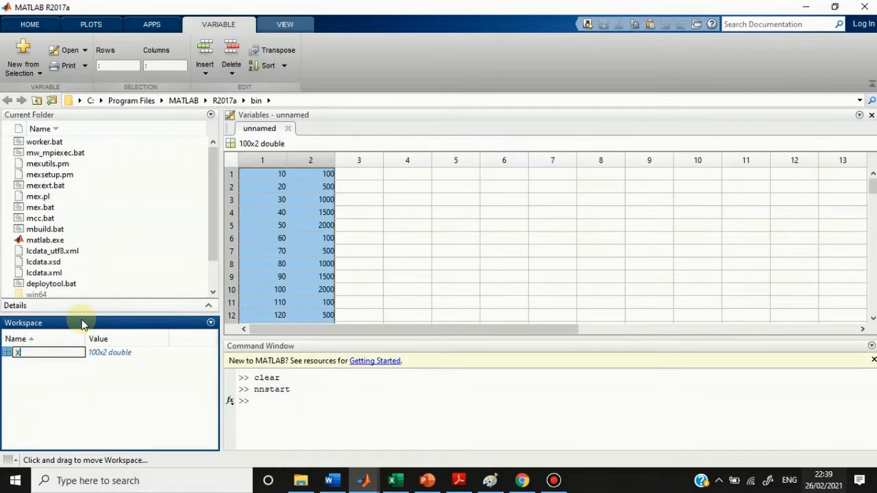
left_click(388, 263)
Step: Create a second new variable in MATLAB, and copy the Y output values in cells I6:I105 of the Excel sheet
left_click(53, 28)
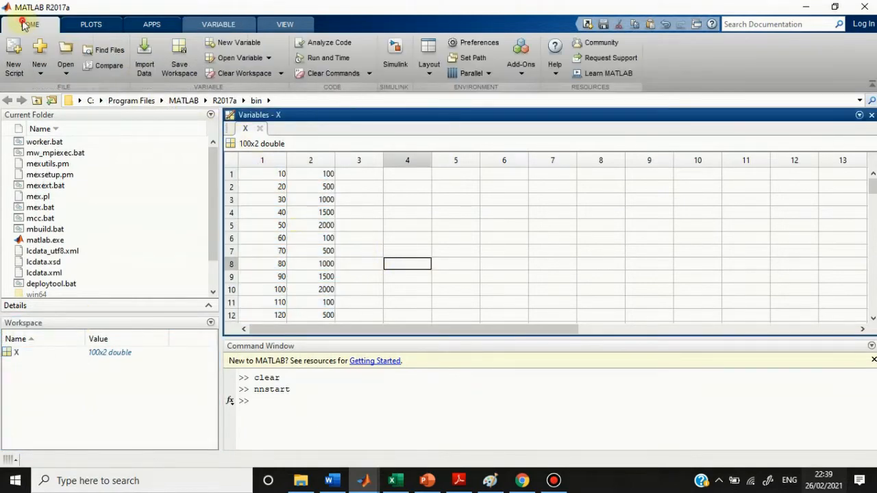
left_click(232, 41)
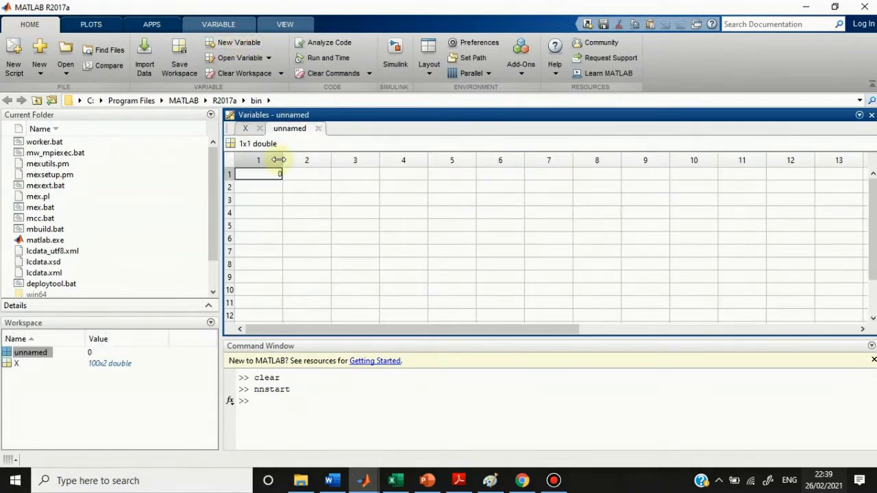
left_click(392, 480)
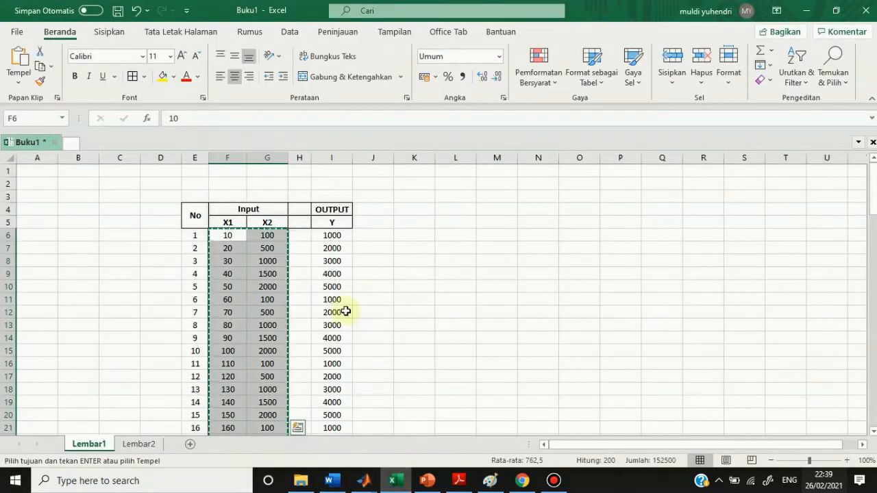
left_click_drag(330, 235, 333, 407)
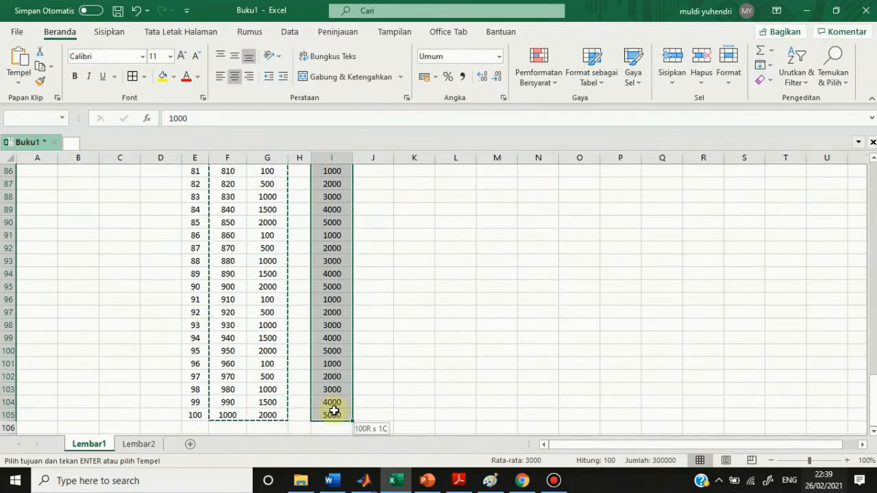
right_click(331, 326)
left_click(368, 139)
scroll(398, 352, "up", 20)
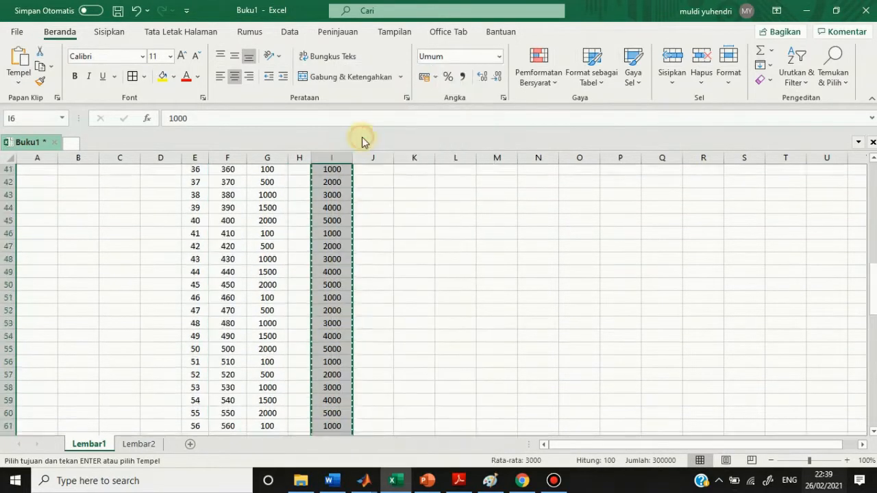
Step: Return to the main MATLAB window and paste the copied Excel output data into the empty second variable
mouse_move(363, 481)
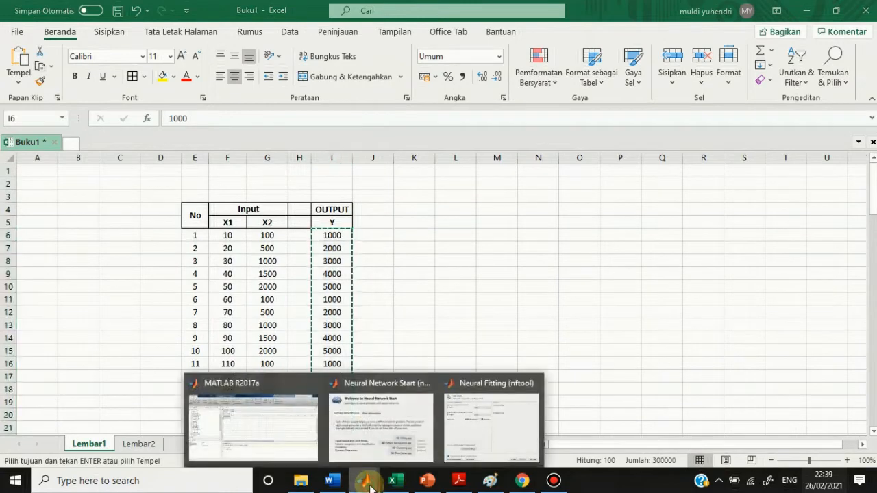
left_click(288, 444)
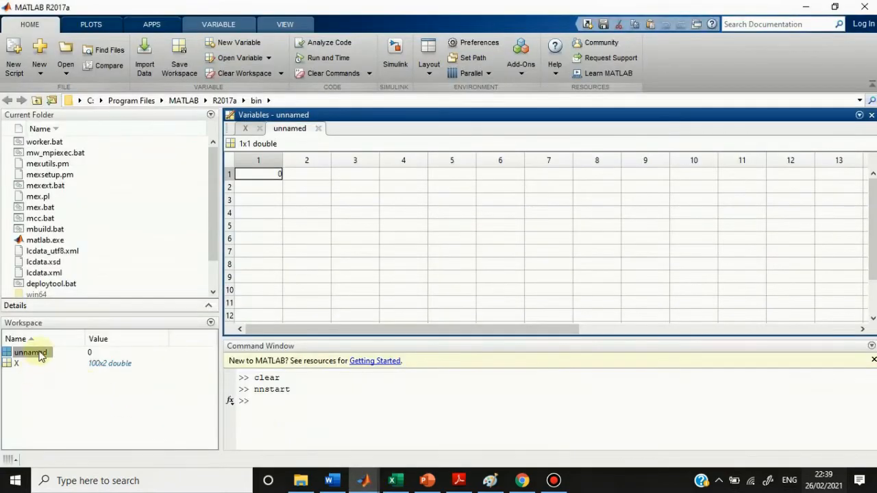
right_click(259, 175)
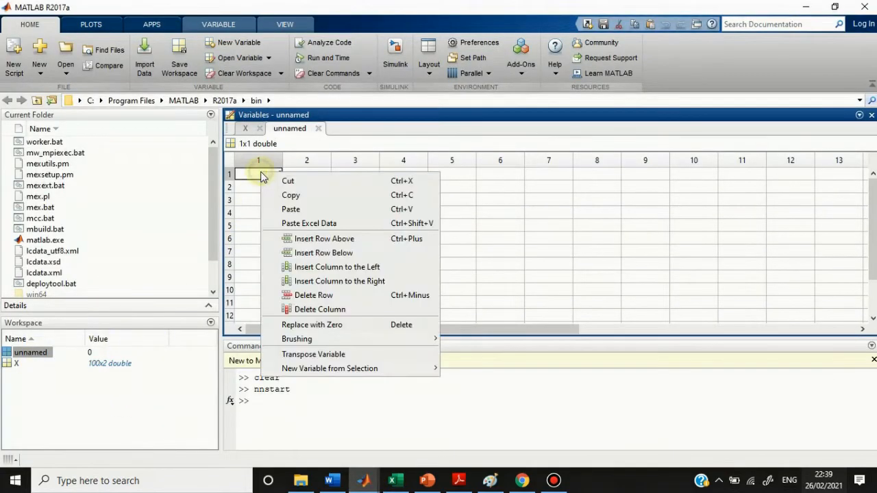
left_click(299, 224)
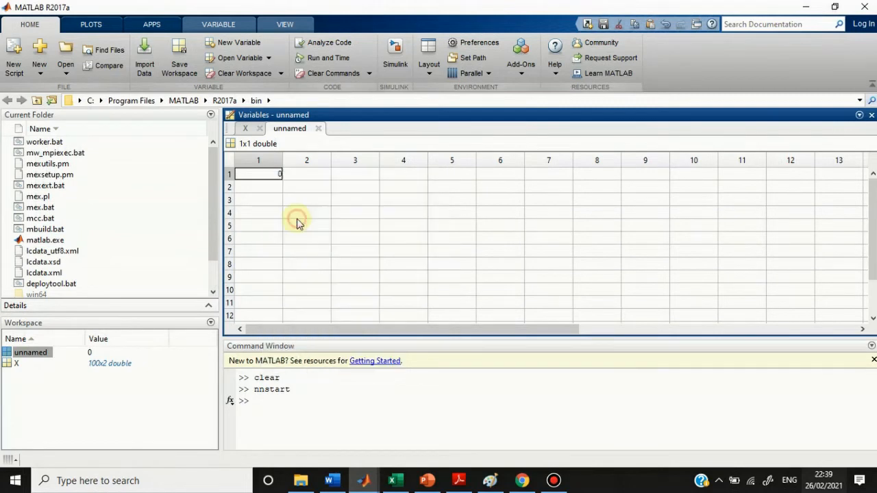
Step: Rename the workspace variable holding the output data as Y
right_click(37, 359)
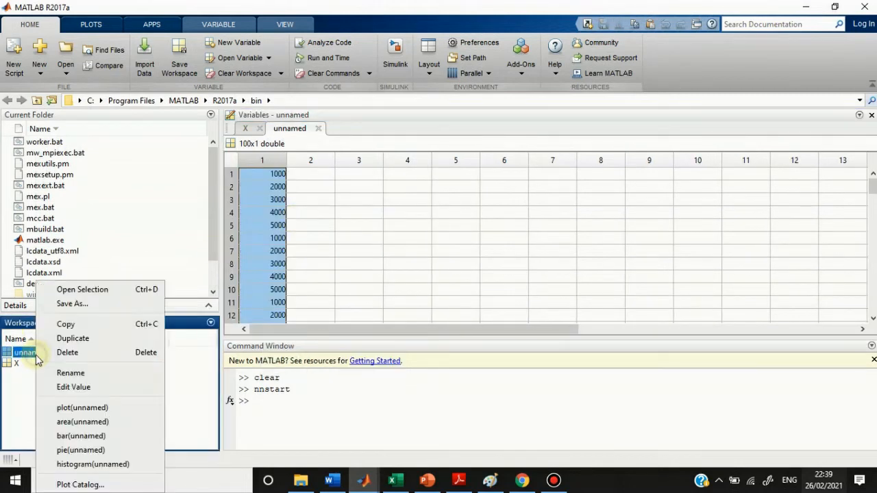
left_click(72, 374)
type("y")
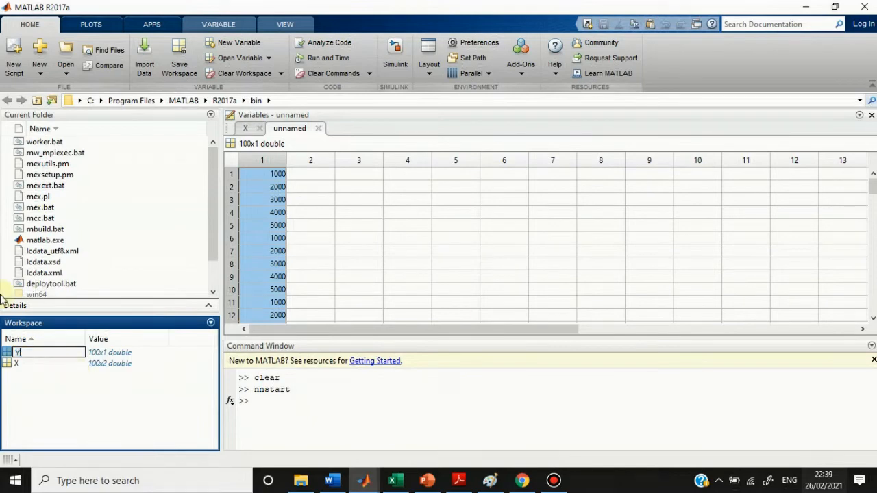
left_click(165, 415)
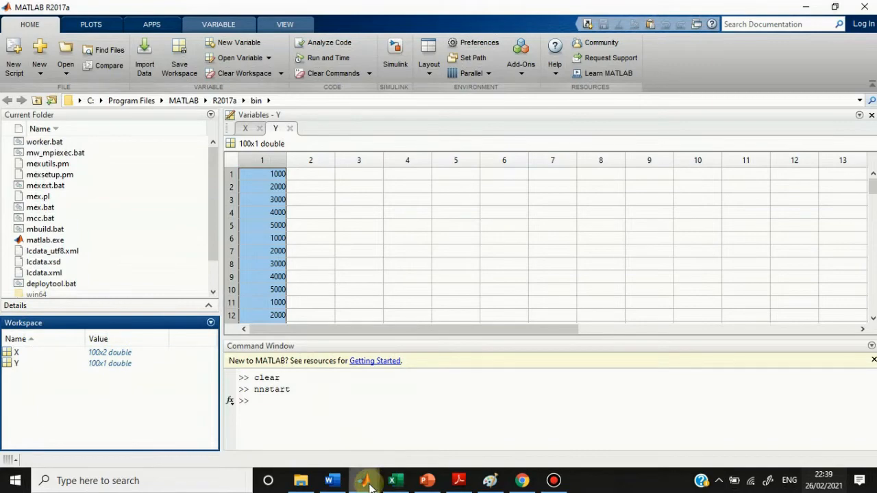
Step: Switch to the Neural Fitting window and select X as inputs and Y as targets, with samples as matrix rows
mouse_move(370, 485)
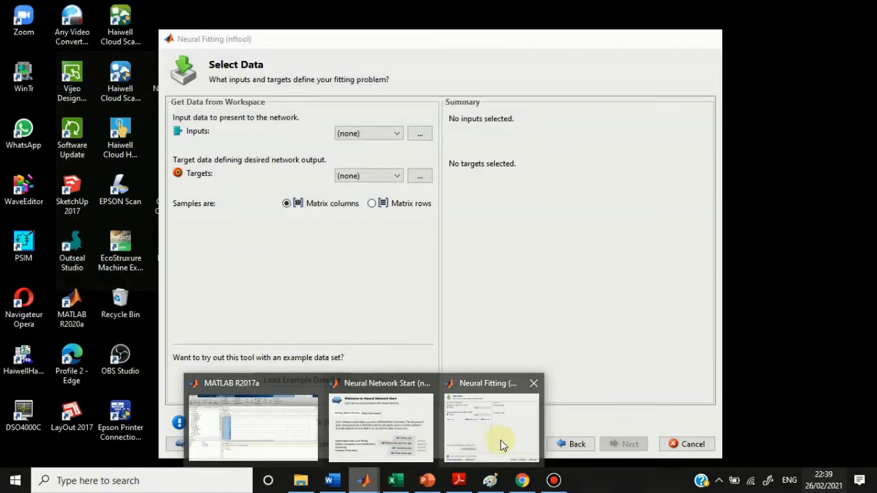
left_click(502, 446)
left_click(390, 135)
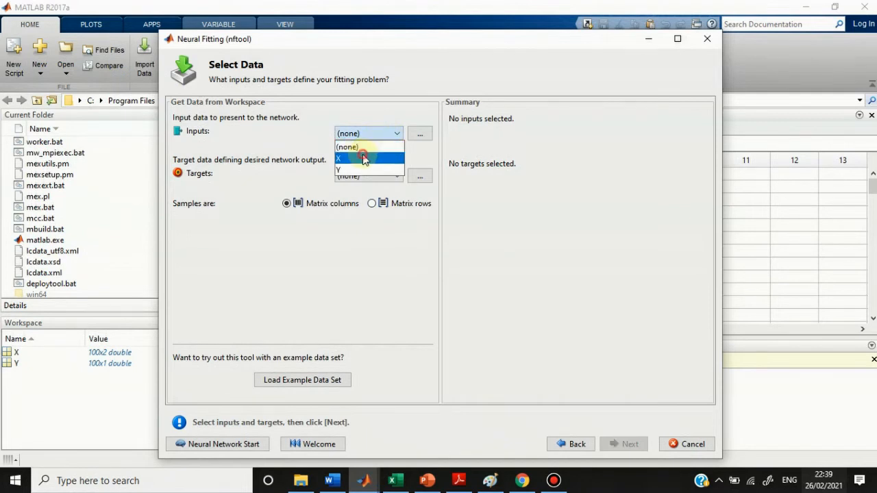
left_click(362, 159)
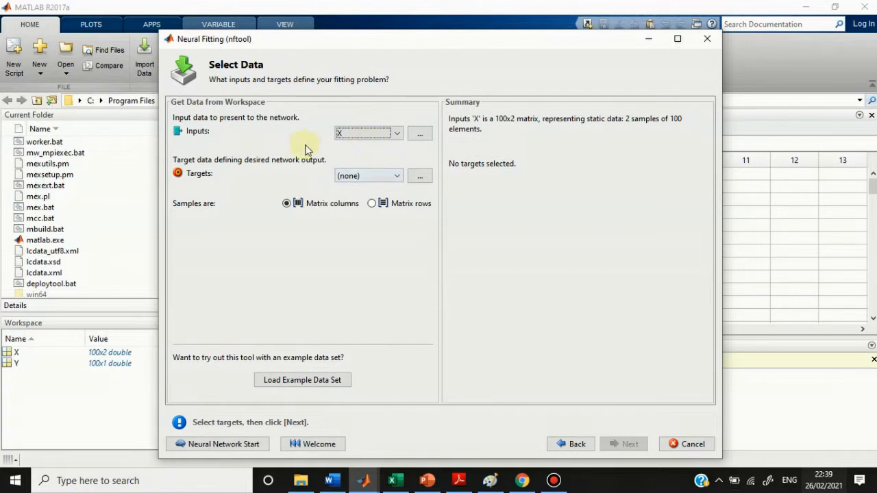
left_click(381, 179)
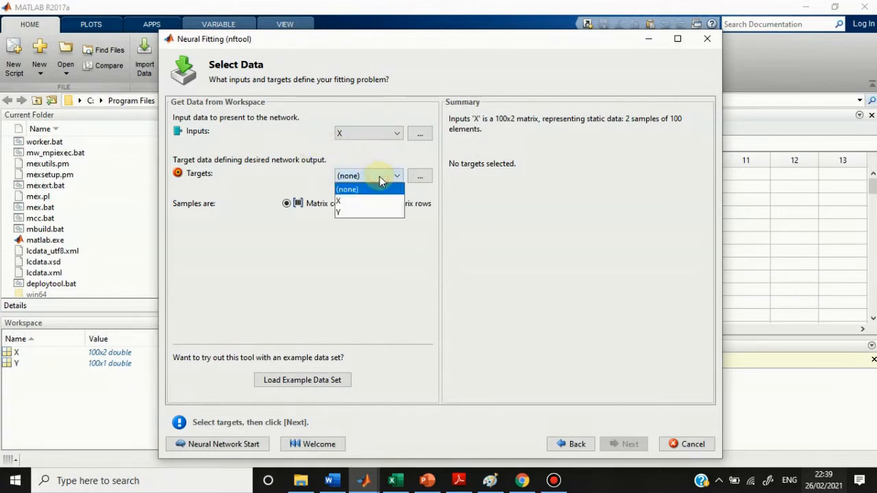
left_click(349, 214)
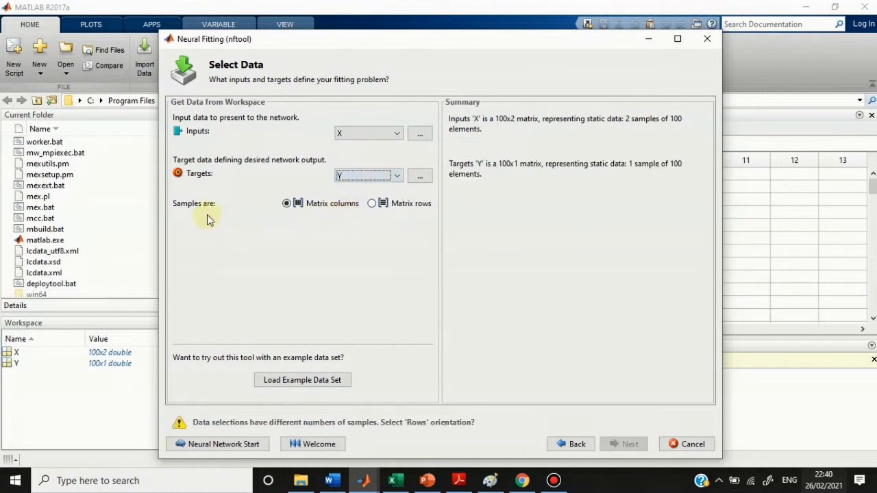
left_click(372, 203)
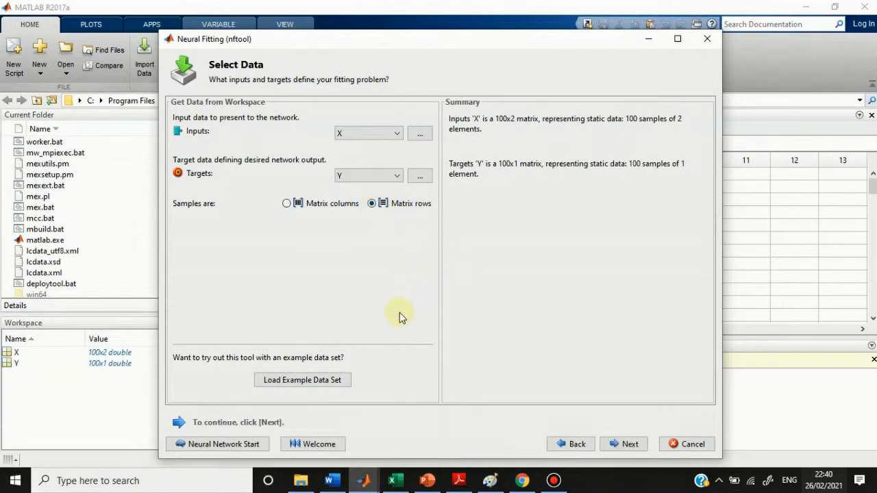
Step: Review the X1, X2 and Y data columns in the Excel sheet, and return to the Neural Fitting window
left_click(393, 481)
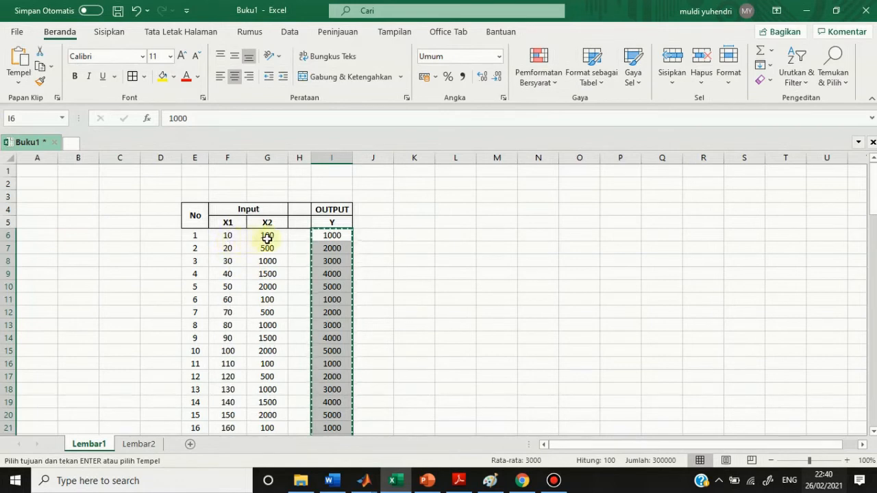
left_click(324, 239)
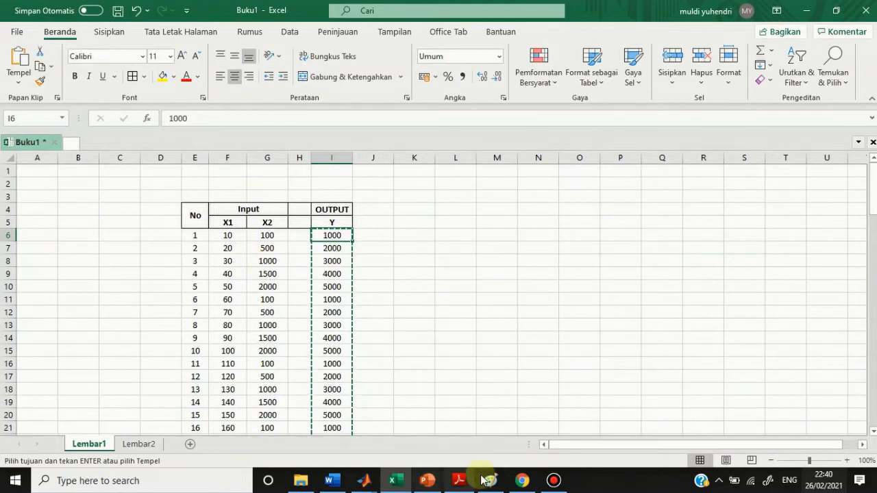
mouse_move(364, 480)
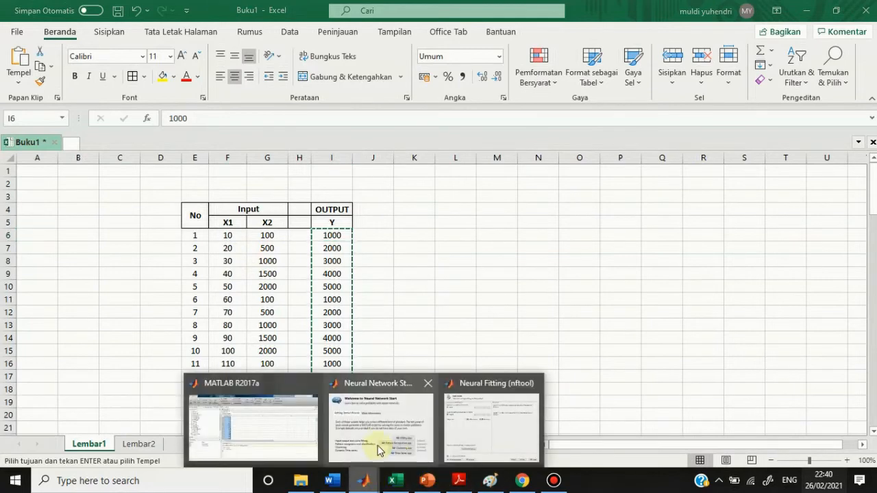
left_click(470, 424)
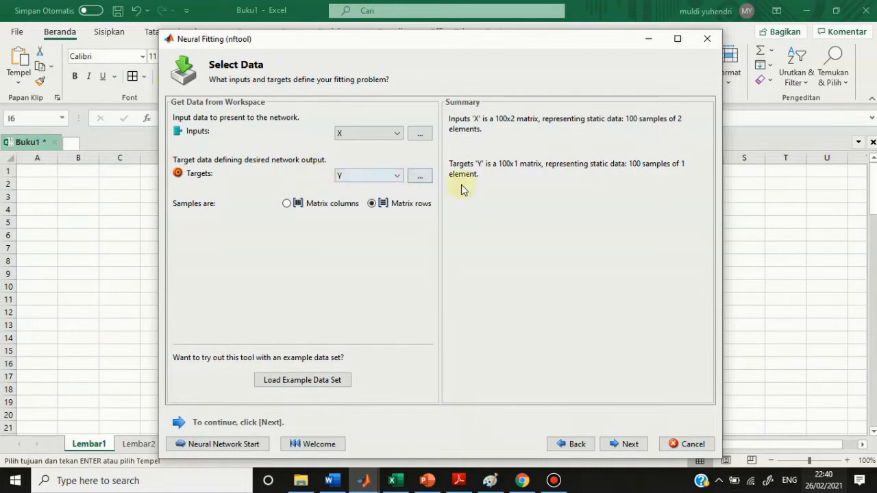
Step: Accept the data selection and set both the validation and the testing percentage to 10%
left_click(623, 444)
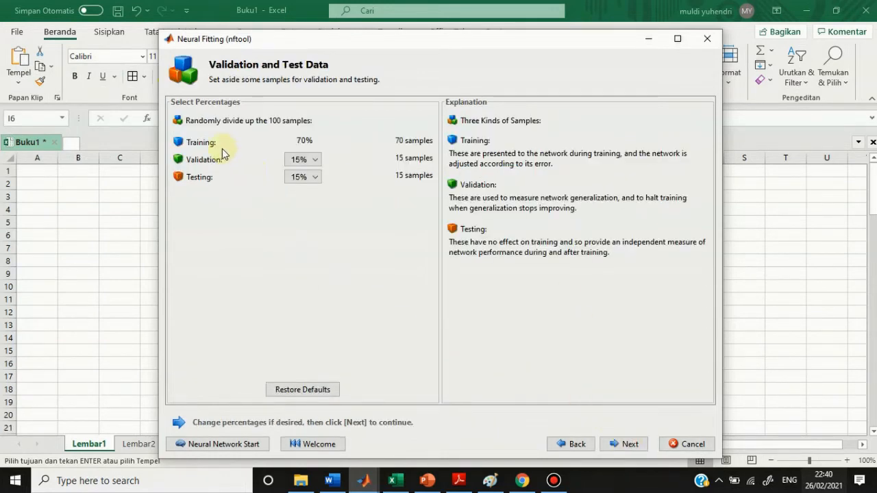
left_click(314, 159)
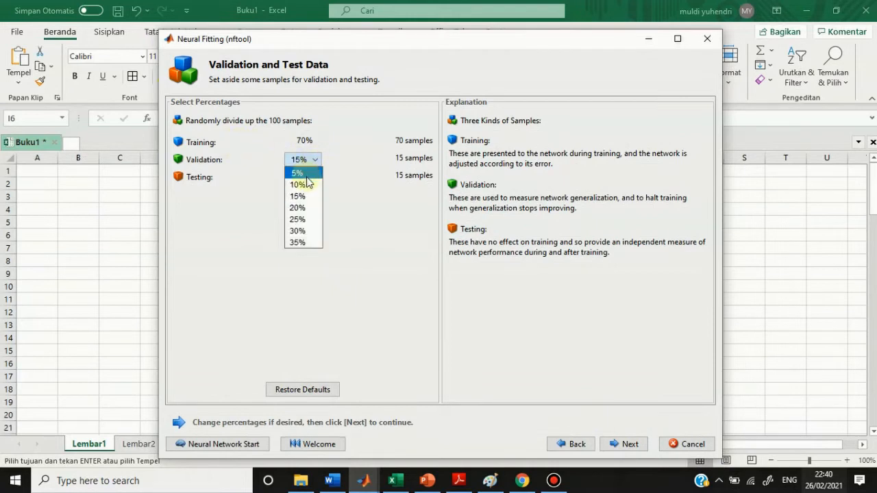
left_click(306, 184)
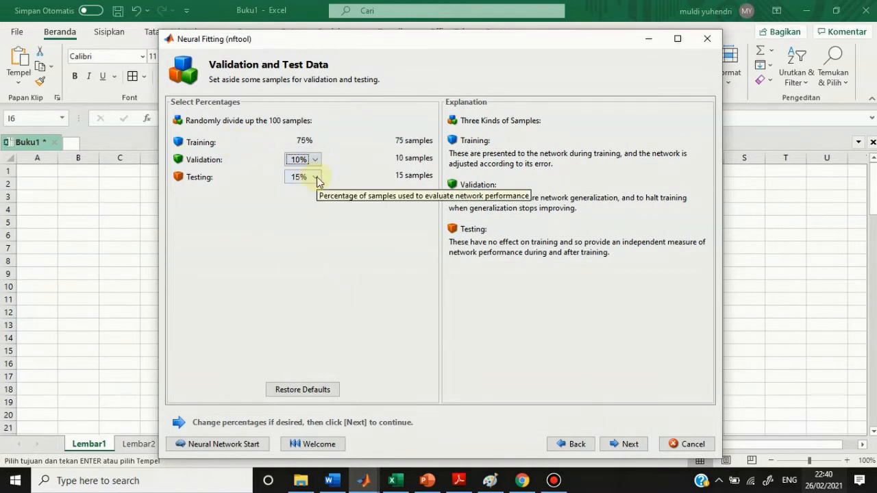
left_click(316, 178)
left_click(305, 200)
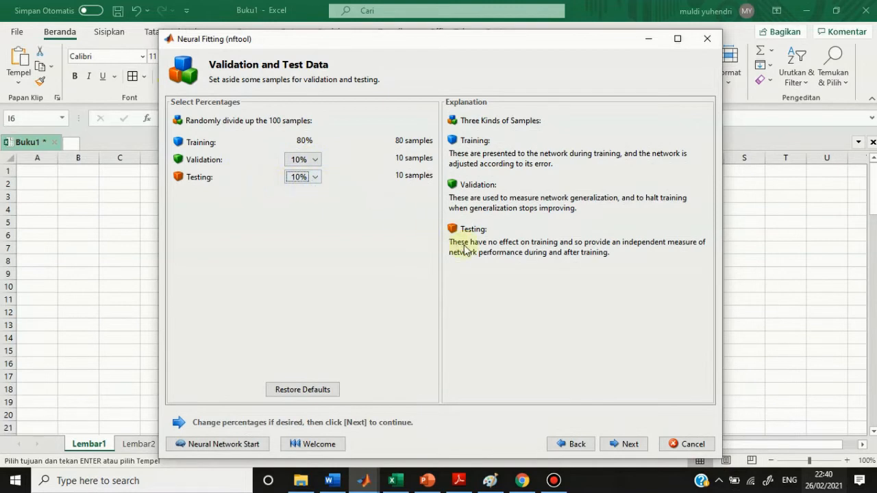
Step: Proceed to the network architecture and keep the number of hidden neurons at 10
left_click(629, 446)
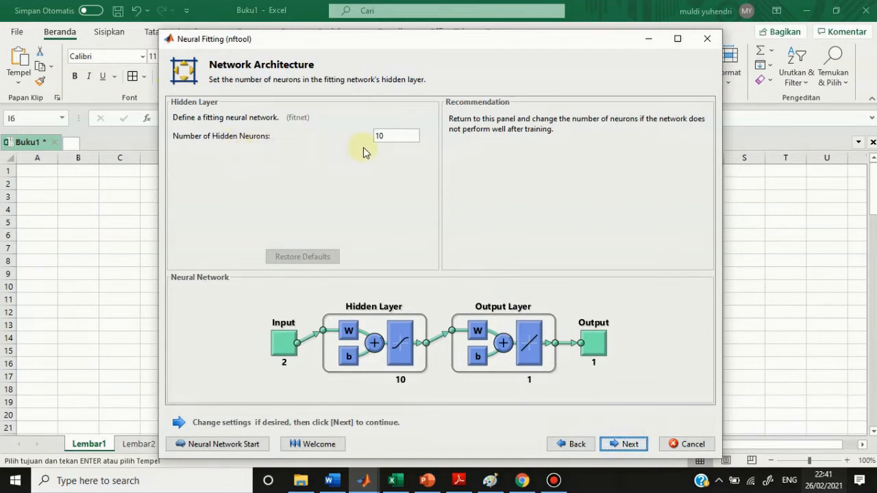
left_click(392, 137)
double_click(378, 136)
left_click(393, 139)
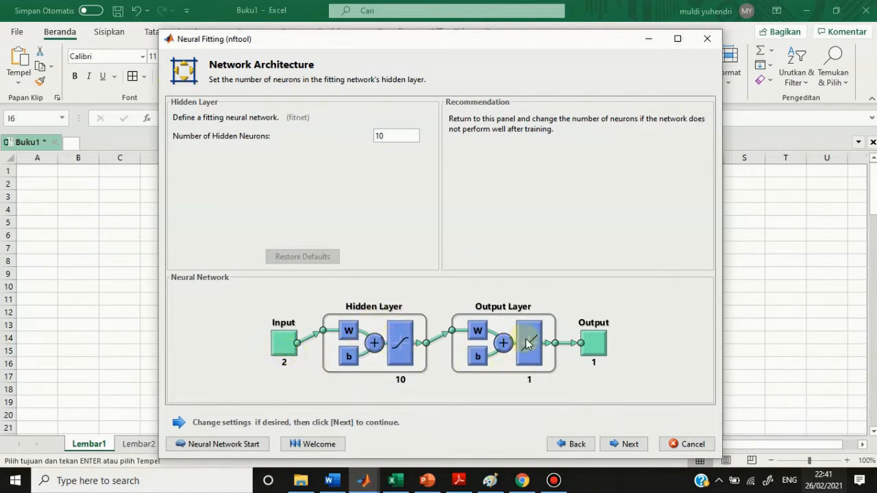
Step: Accept the architecture and train the network with the Levenberg-Marquardt algorithm
left_click(625, 446)
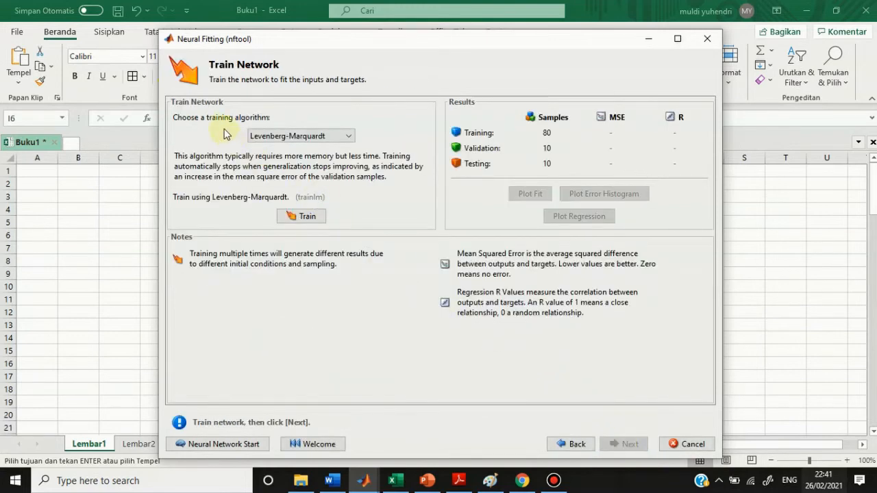
left_click(349, 142)
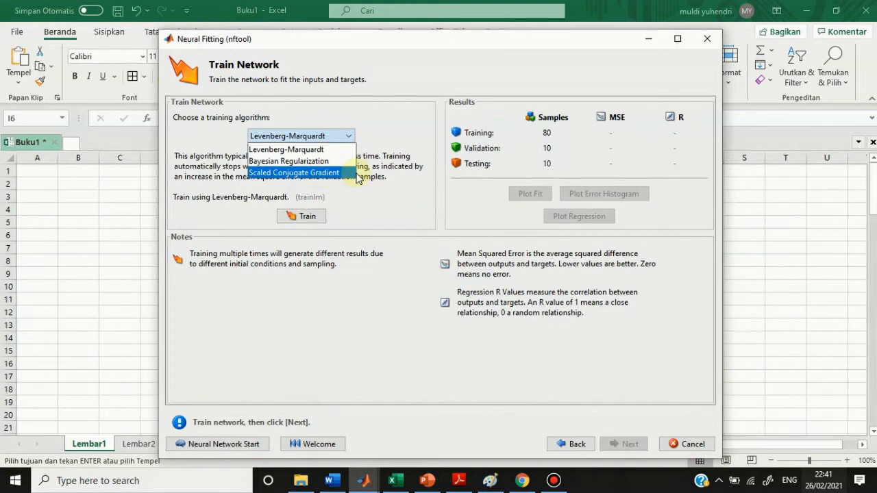
left_click(307, 150)
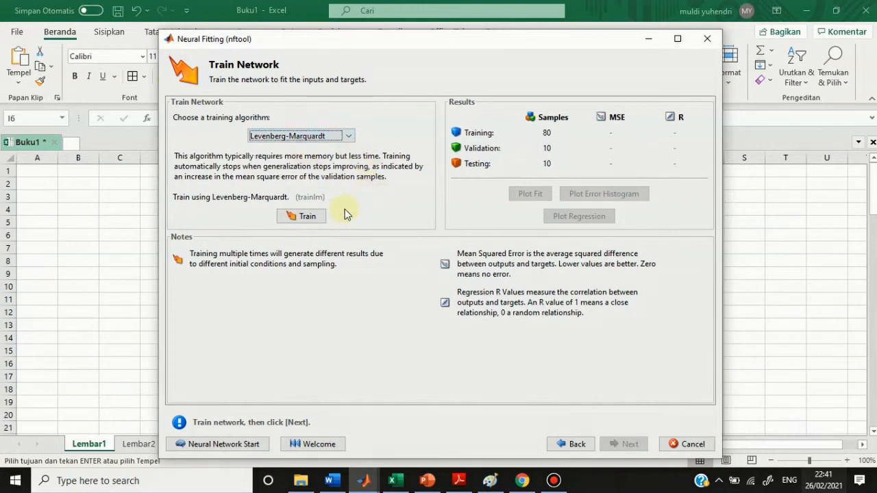
left_click(311, 218)
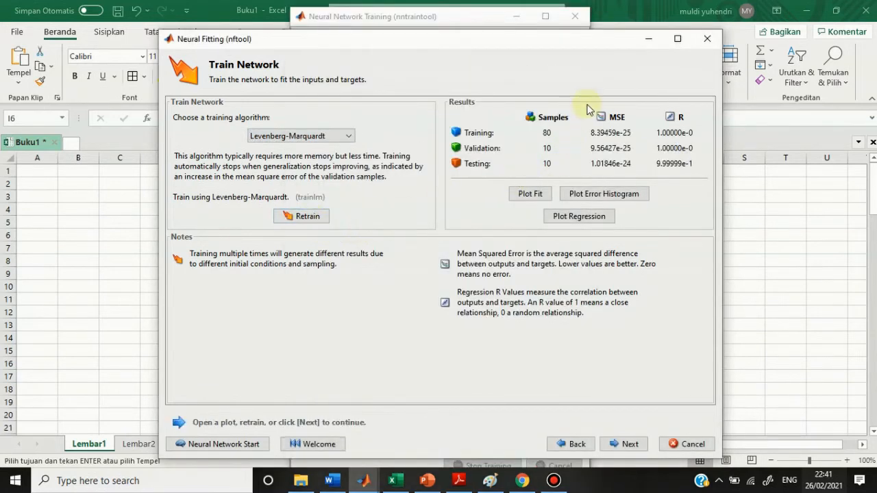
Step: Bring the Neural Network Training window into full view and examine the training performance plot
left_click(645, 42)
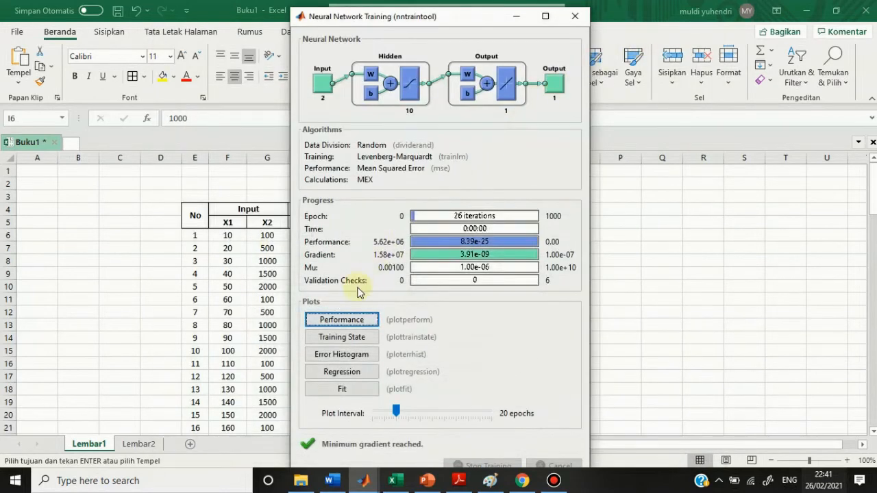
mouse_move(460, 22)
left_mouse_down()
mouse_move(460, 11)
mouse_move(460, 20)
left_mouse_up()
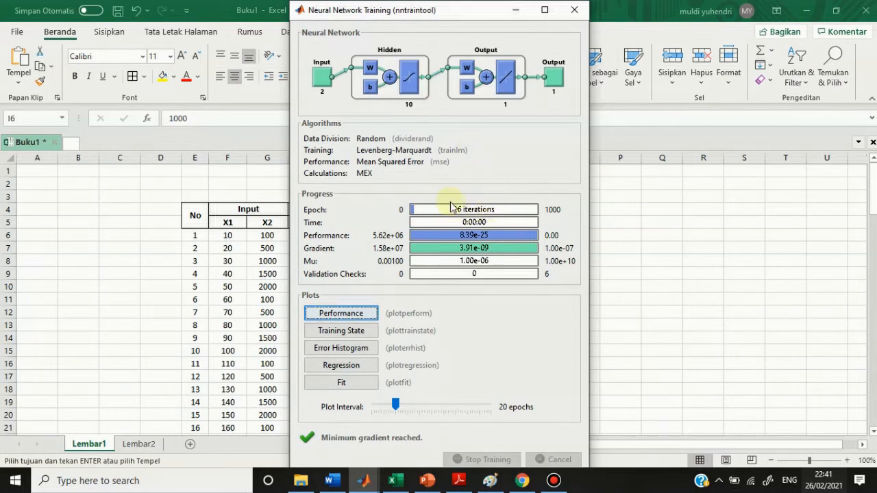
left_click(341, 313)
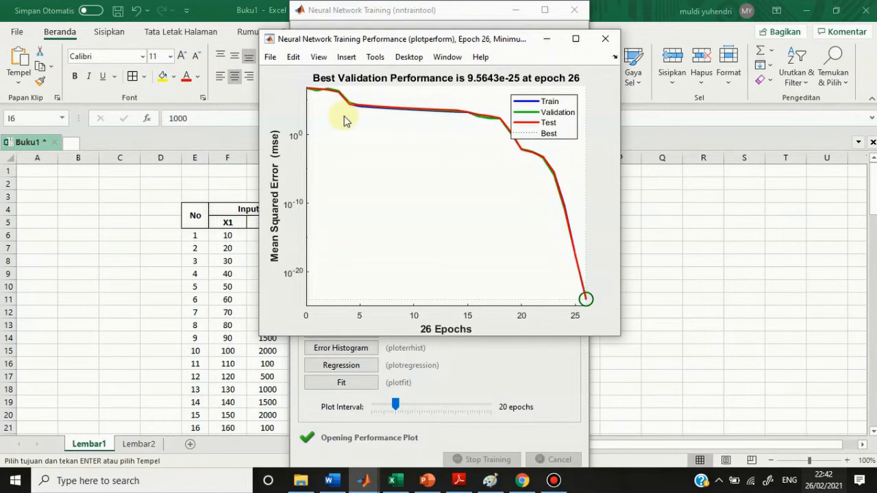
left_click(545, 39)
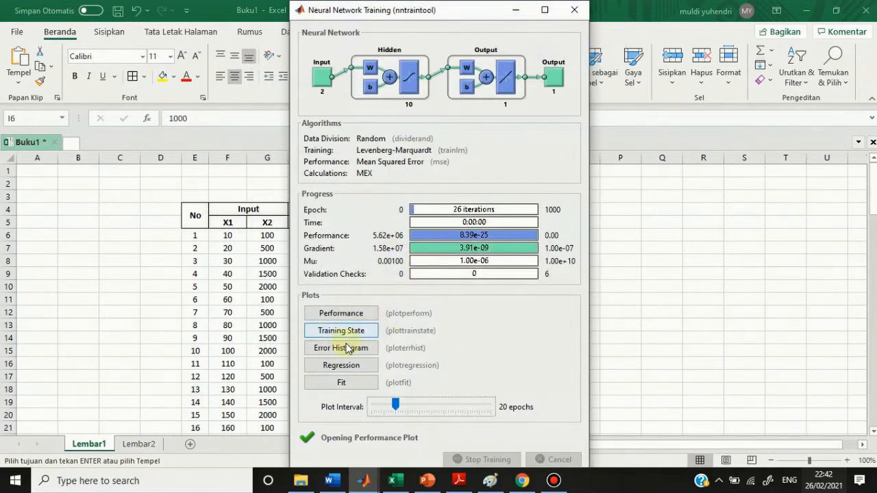
Step: Examine the error histogram and the regression plots of the trained network
left_click(346, 350)
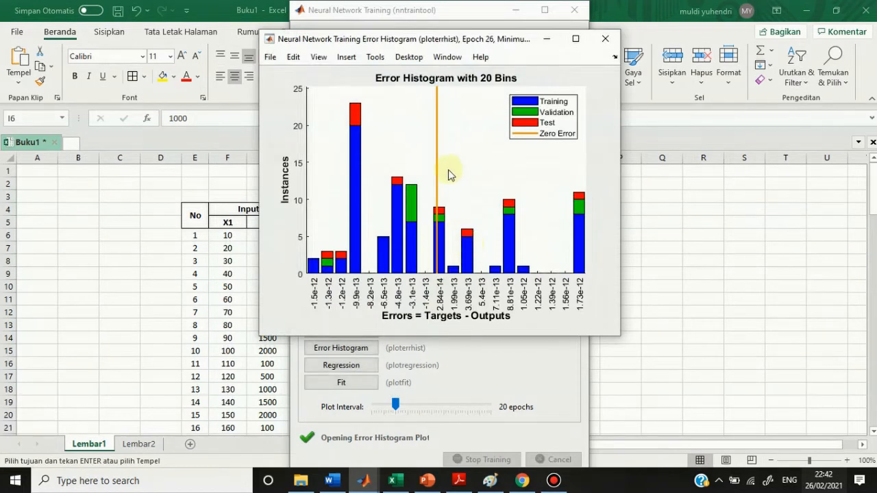
left_click(605, 38)
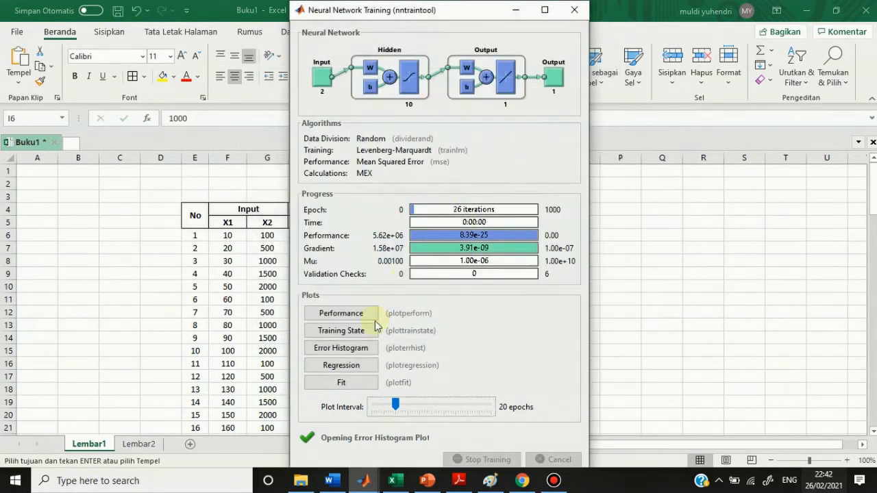
left_click(343, 365)
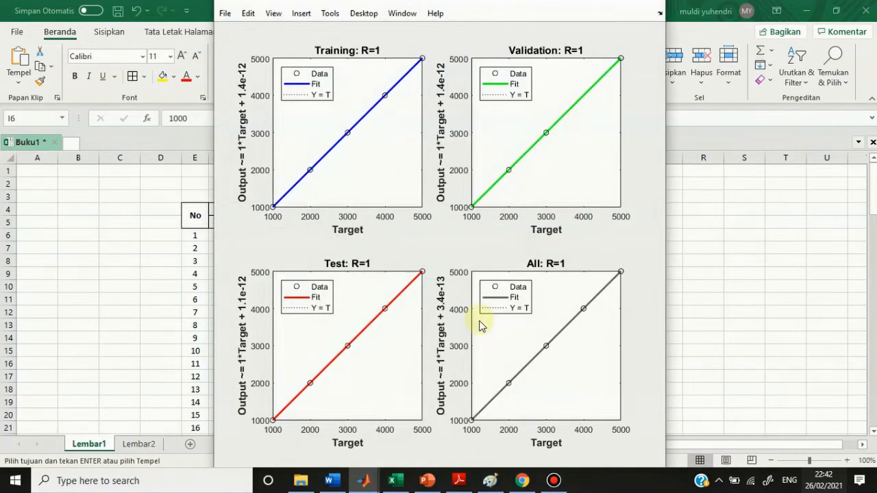
left_click(587, 2)
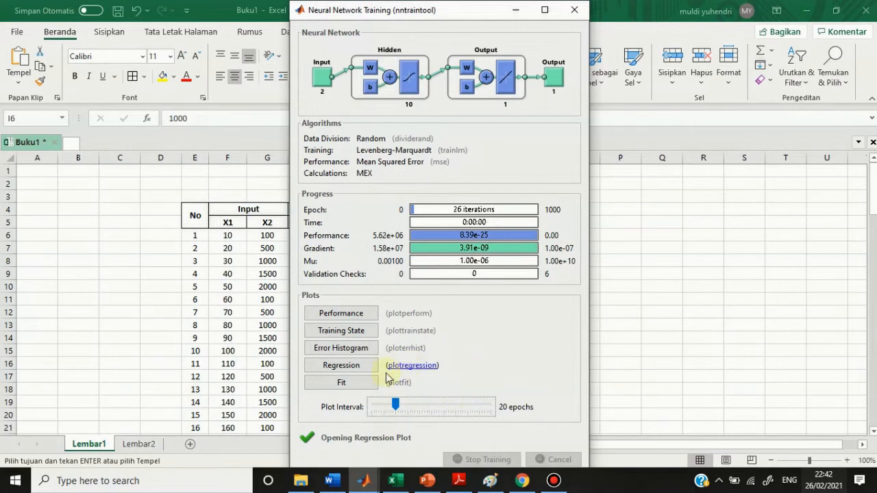
Step: Return to the training results in the Neural Fitting window
mouse_move(366, 483)
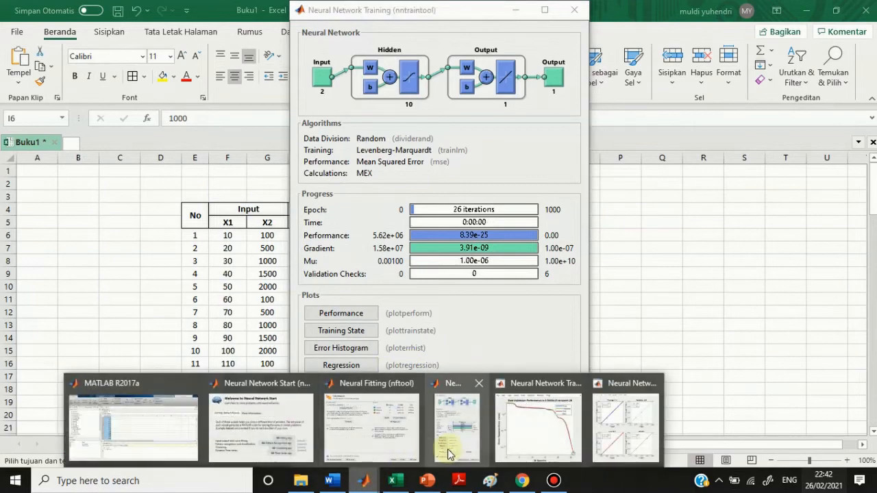
mouse_move(446, 449)
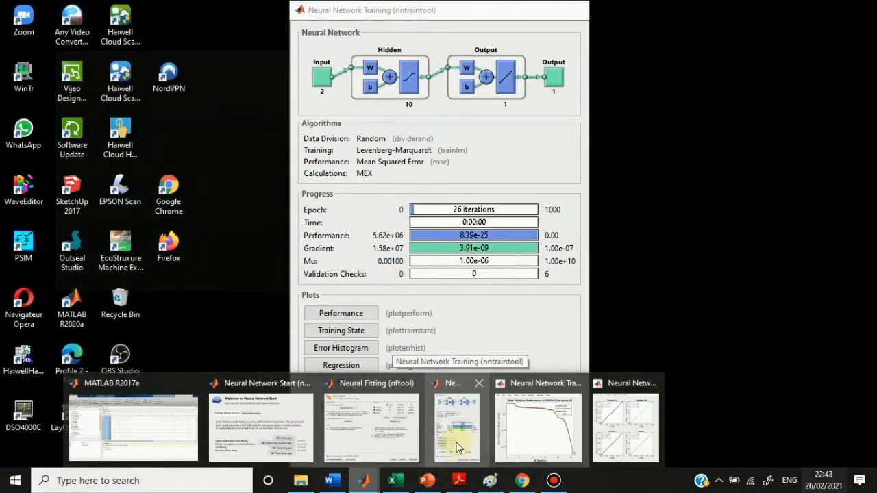
left_click(457, 445)
mouse_move(366, 485)
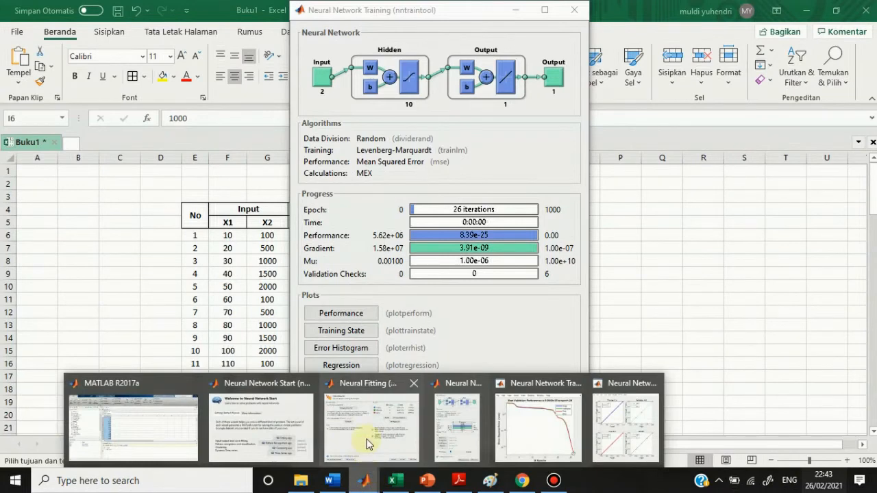
left_click(365, 442)
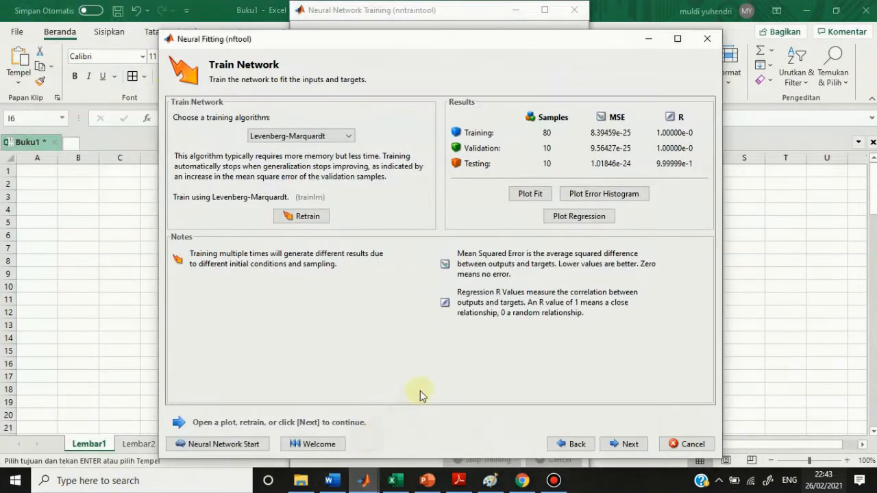
left_click(529, 198)
Step: Continue past network evaluation without additional tests and generate a Simulink diagram of the trained network
left_click(614, 444)
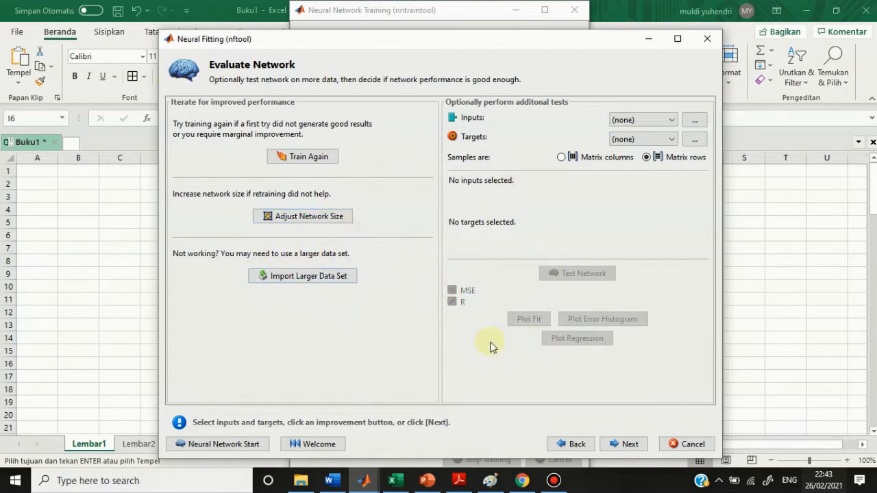
left_click(624, 446)
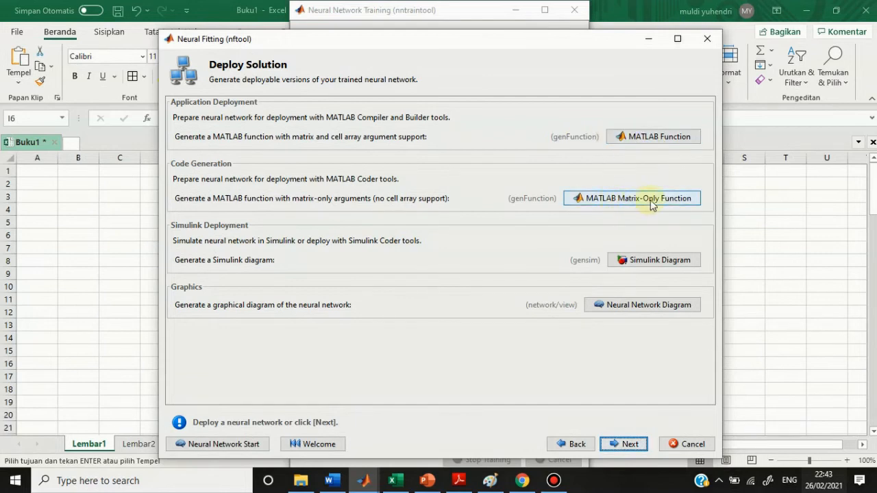
left_click(656, 262)
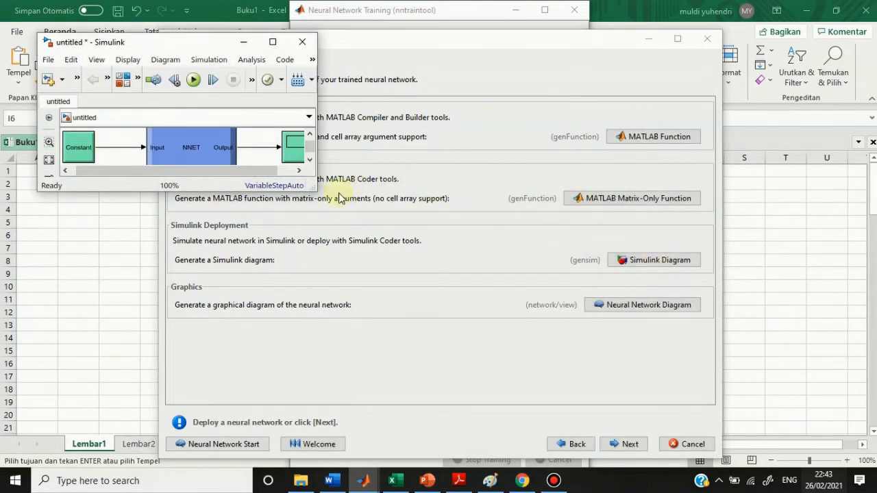
Step: Enlarge the Simulink model window and move the whole block diagram toward the middle of the canvas
left_click_drag(314, 190, 501, 335)
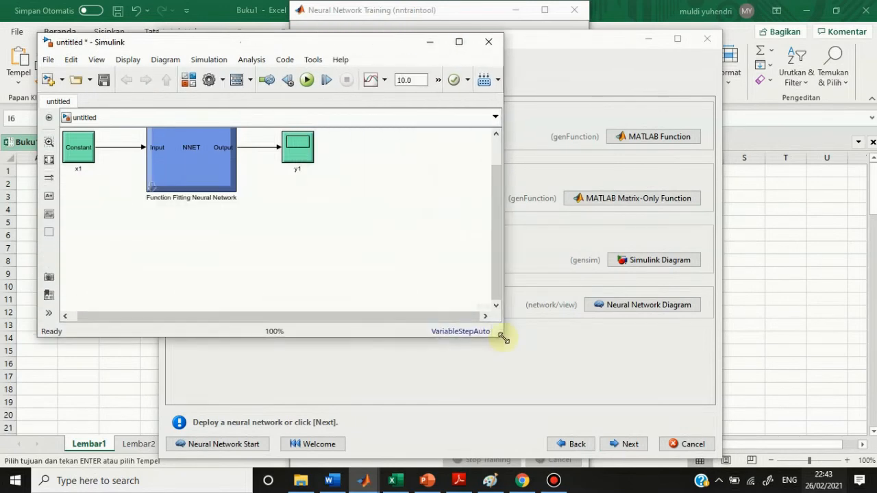
left_click_drag(489, 221, 489, 172)
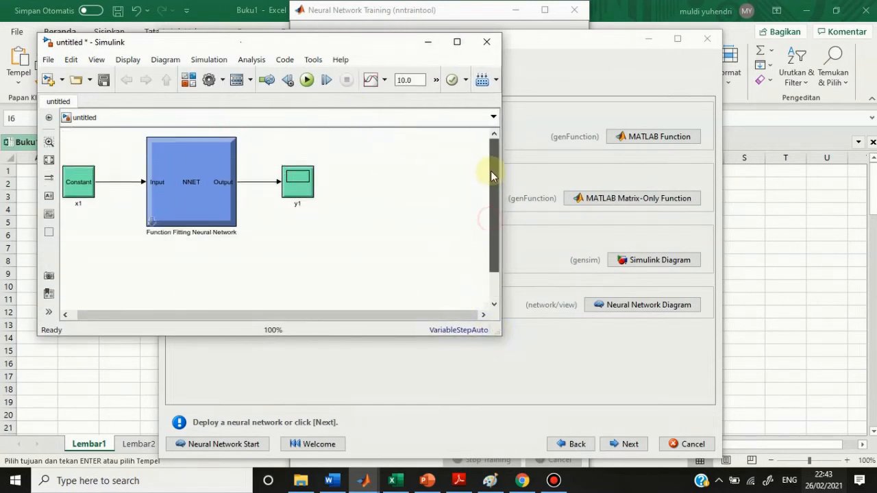
left_click_drag(73, 131, 326, 246)
left_click_drag(179, 197, 296, 240)
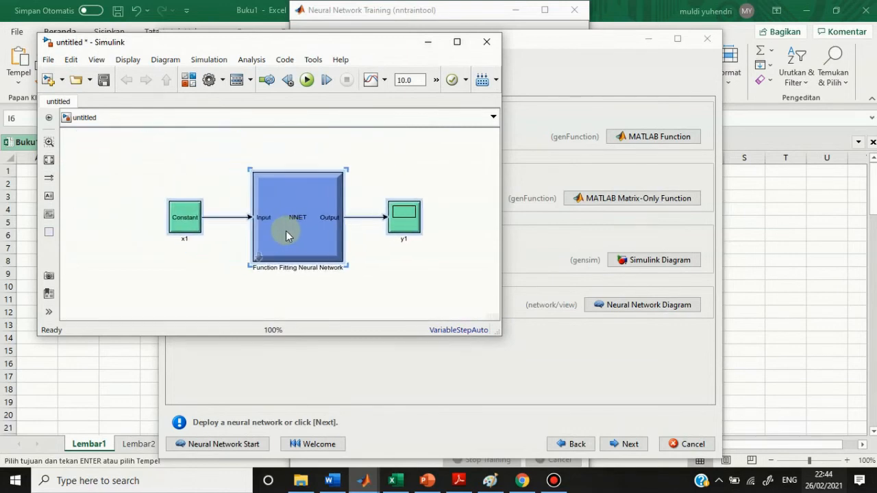
Step: Delete the x1 Constant block that feeds the neural network input
left_click(174, 287)
left_click_drag(149, 186, 183, 253)
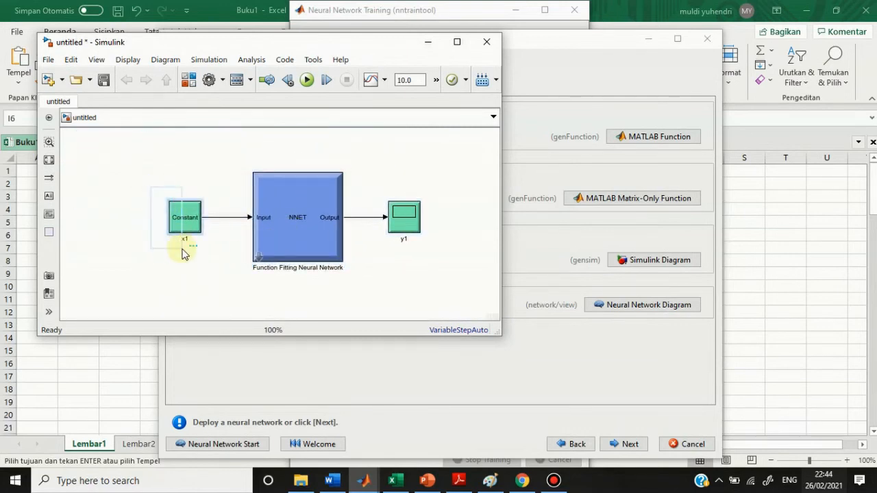
key("Delete")
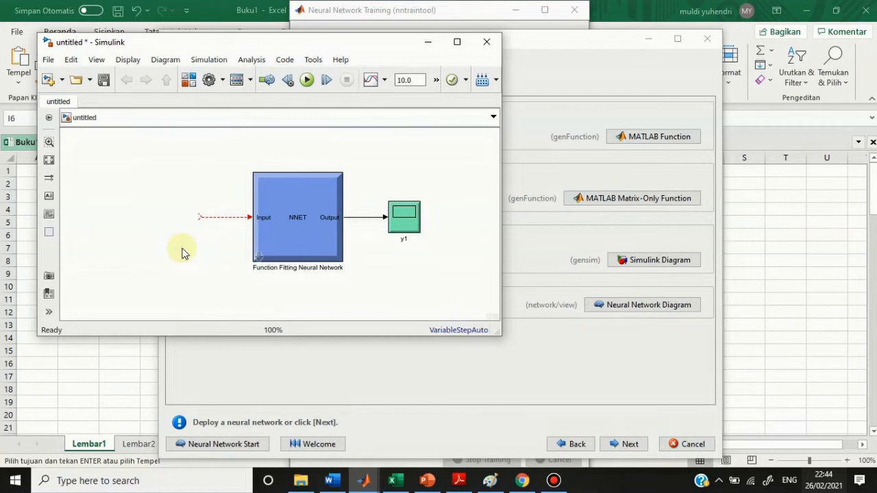
Step: Add a Display block from the Simulink library above the y1 scope and connect it to the network's output line
left_click(188, 79)
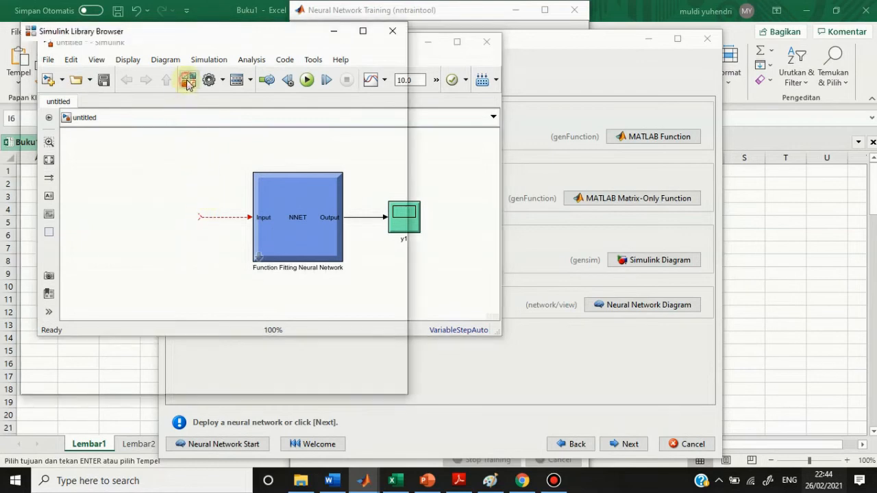
mouse_move(205, 91)
left_mouse_down()
mouse_move(390, 182)
mouse_move(441, 177)
mouse_move(392, 184)
mouse_move(348, 215)
mouse_move(362, 217)
left_mouse_up()
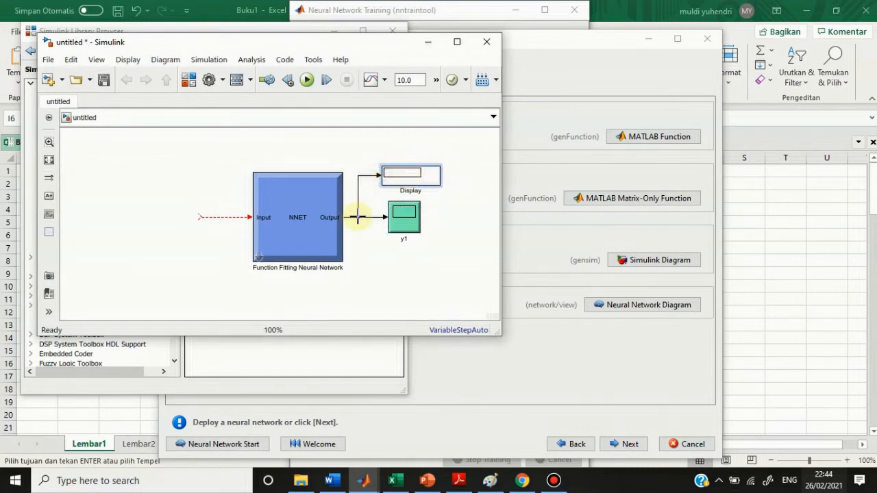
left_click(402, 217)
left_click(402, 183)
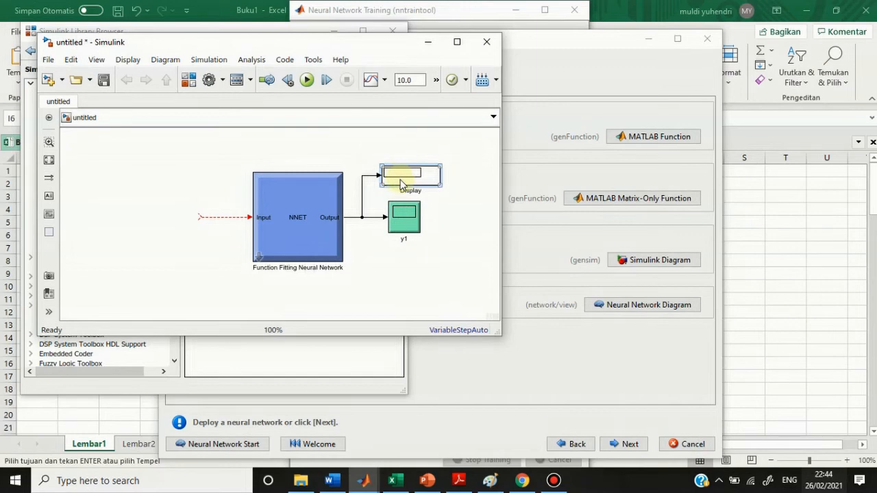
Step: Insert a Mux block at the network input and connect two Constant blocks from Commonly Used Blocks to it
left_click(189, 79)
left_click(96, 94)
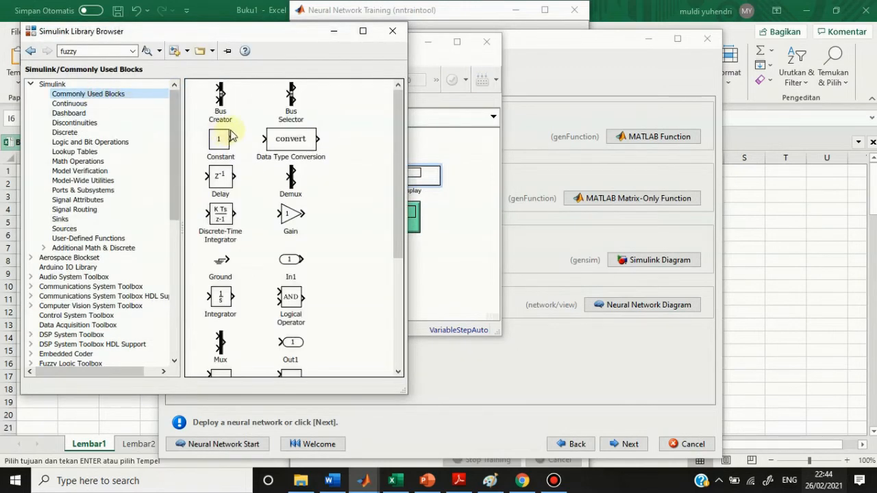
left_click_drag(220, 345, 216, 214)
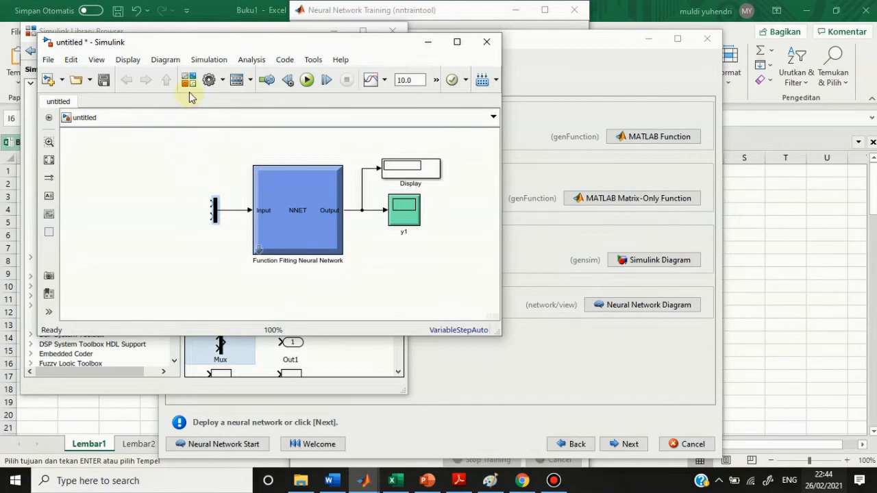
left_click(189, 81)
left_click_drag(228, 137, 212, 217)
Step: Check the first sample in the Excel data table, return to the Simulink model and set the upper Constant block to 10
left_click(394, 480)
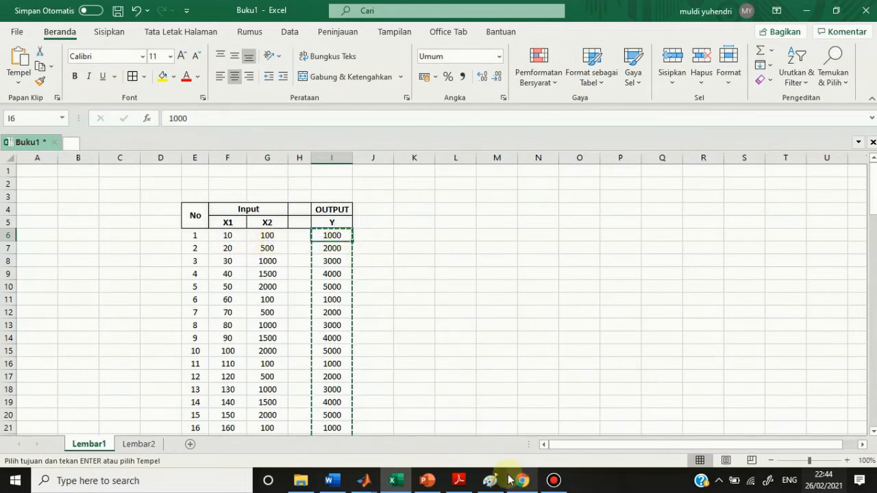
mouse_move(363, 481)
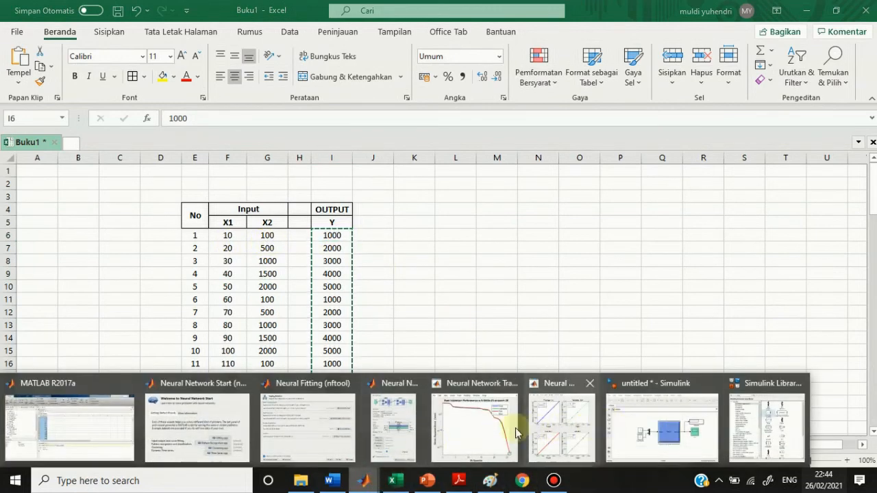
left_click(633, 430)
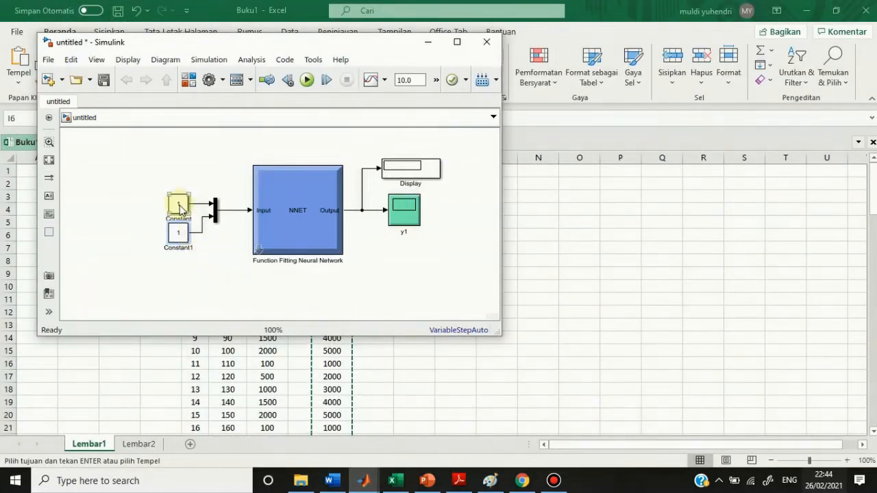
double_click(178, 205)
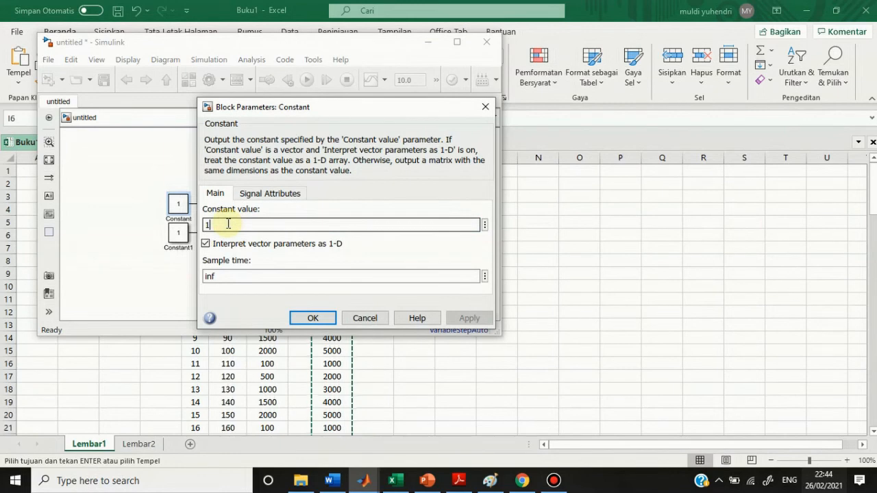
type("0")
left_click(468, 319)
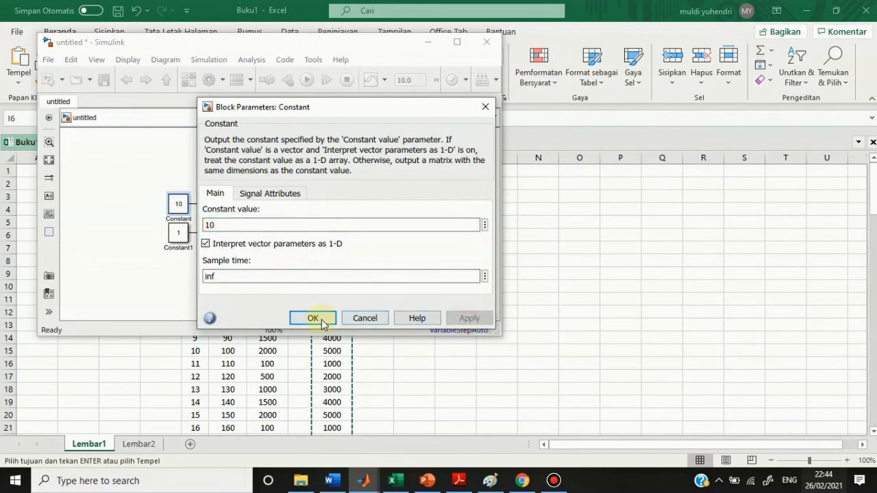
left_click(313, 318)
Step: Set the value of the lower Constant block to 100
double_click(177, 234)
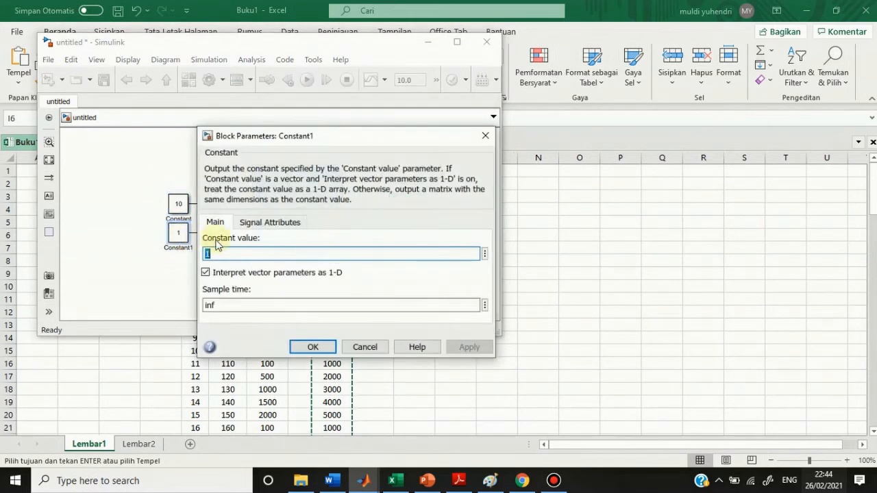
type("00")
left_click(469, 347)
left_click(310, 346)
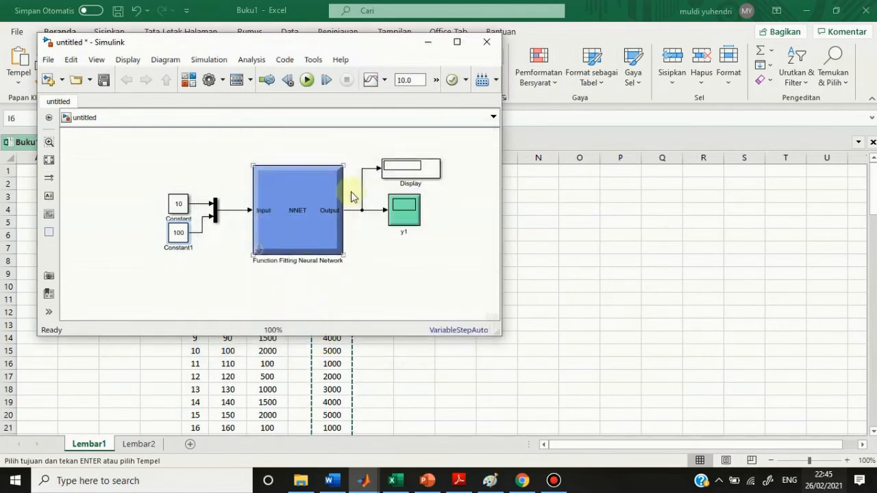
Step: Set the simulation stop time to 1 and run the model
double_click(416, 81)
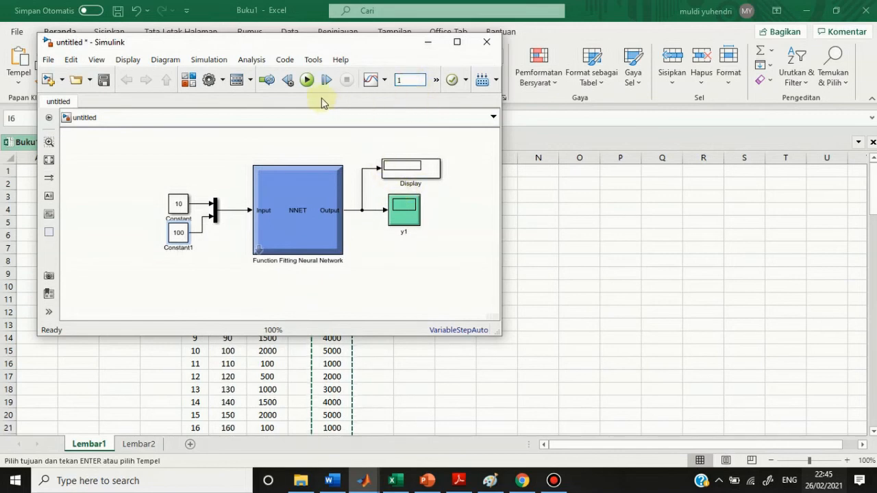
left_click(307, 80)
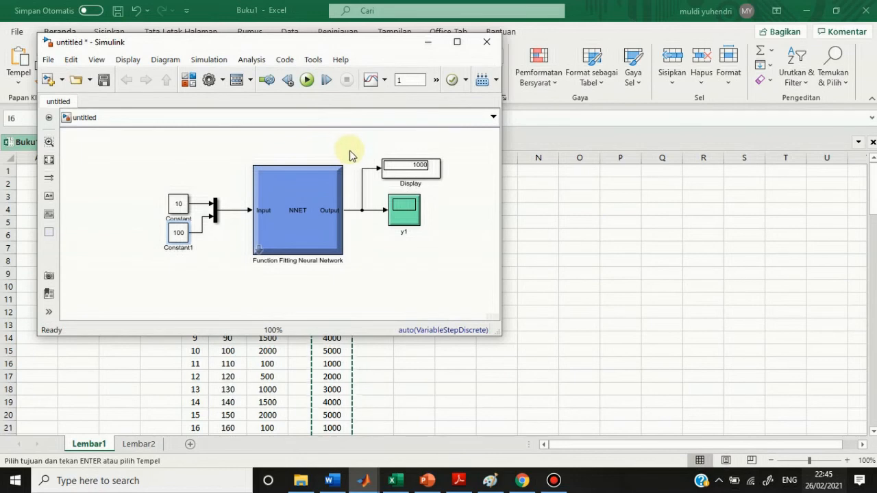
Step: Maximize the model window and examine the network output on the Display block and in the y1 scope
left_click(457, 42)
left_click(374, 141)
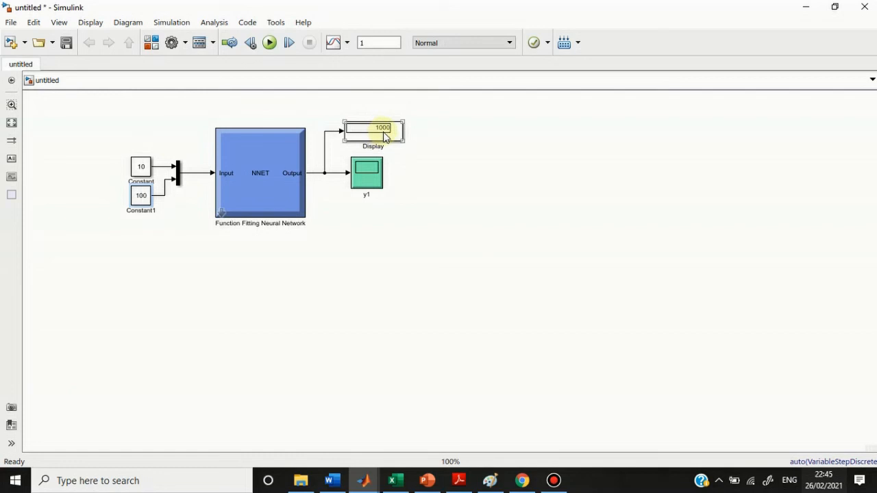
double_click(372, 184)
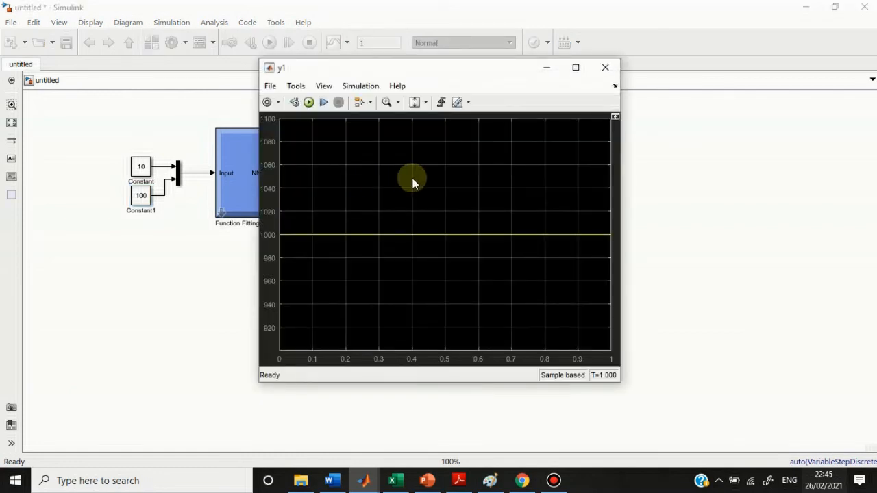
left_click(604, 72)
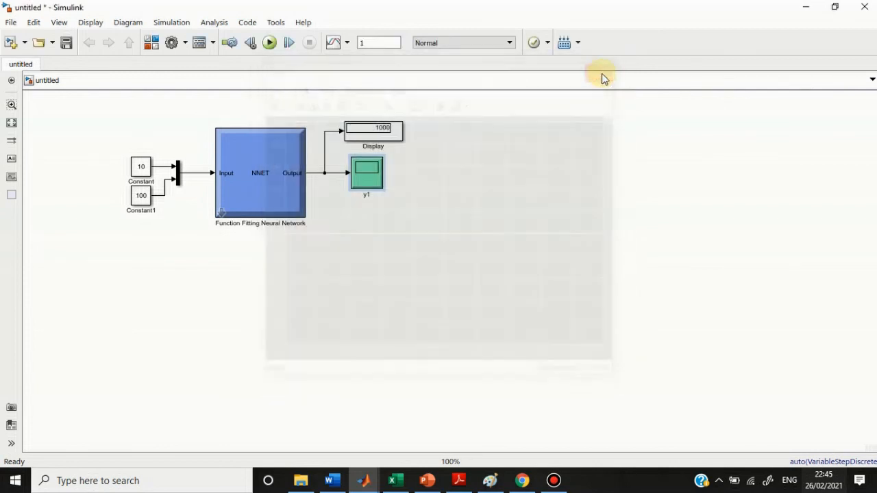